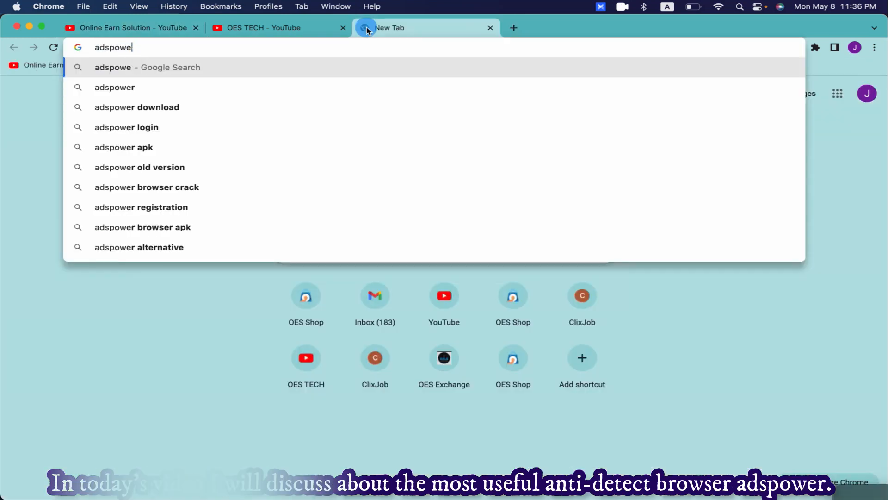
Step: Search Google for "adspower" and open the sign-up page from the official AdsPower website
{"action": "type", "text": "r"}
{"action": "key", "text": "Return"}
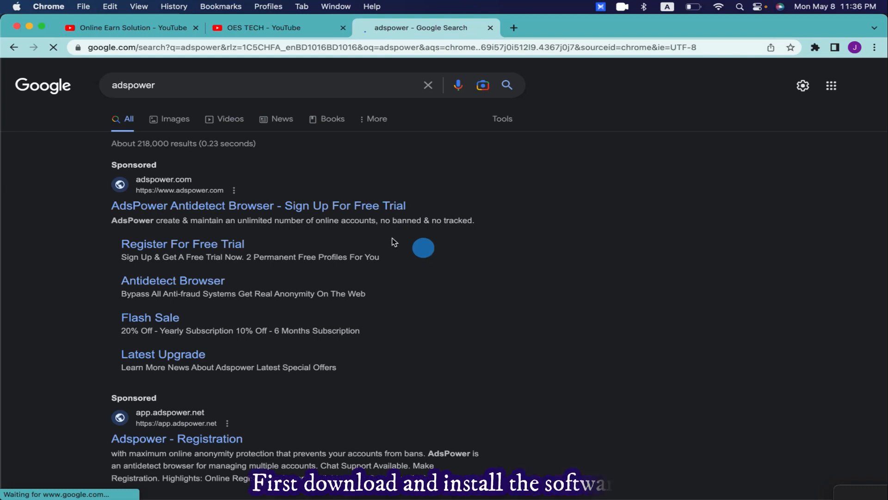
{"action": "scroll", "coordinate": [196, 341], "scroll_direction": "down", "scroll_amount": 10}
{"action": "left_click", "coordinate": [190, 150]}
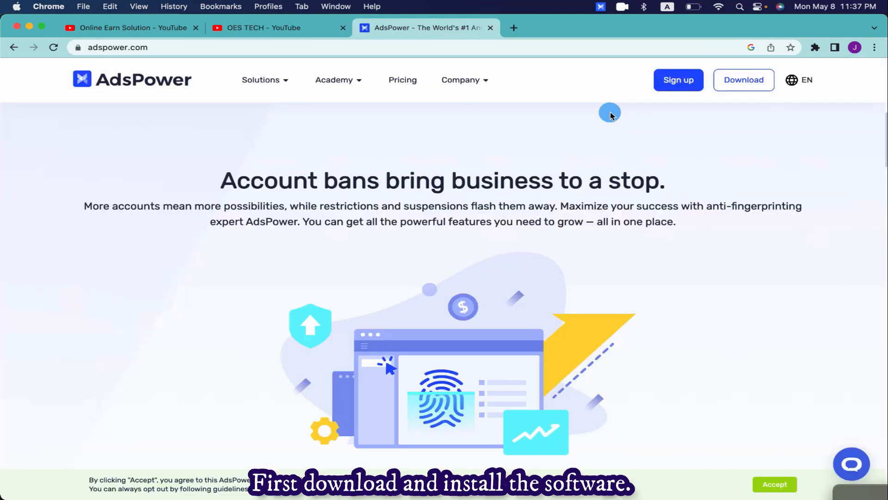
{"action": "left_click", "coordinate": [679, 80]}
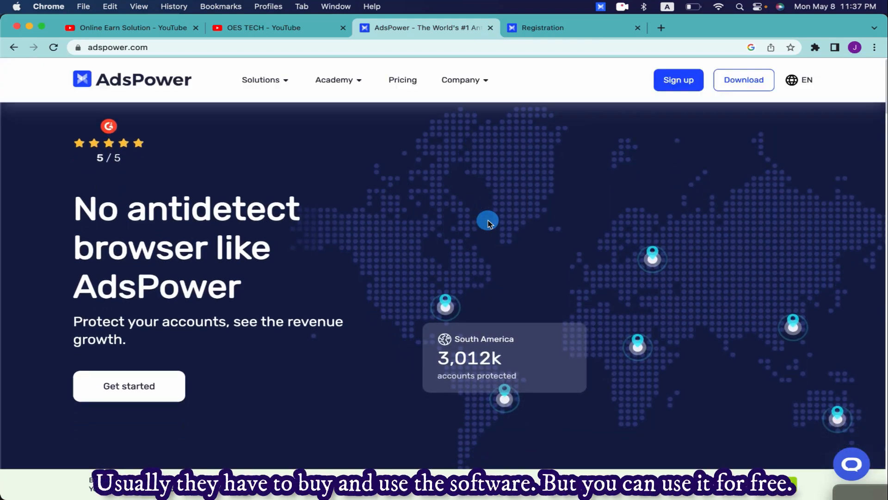
Step: Review the pricing page, comparing the profile allowances and features of the Free, Base, Pro and Custom plans
{"action": "scroll", "coordinate": [488, 223], "scroll_direction": "down", "scroll_amount": 8}
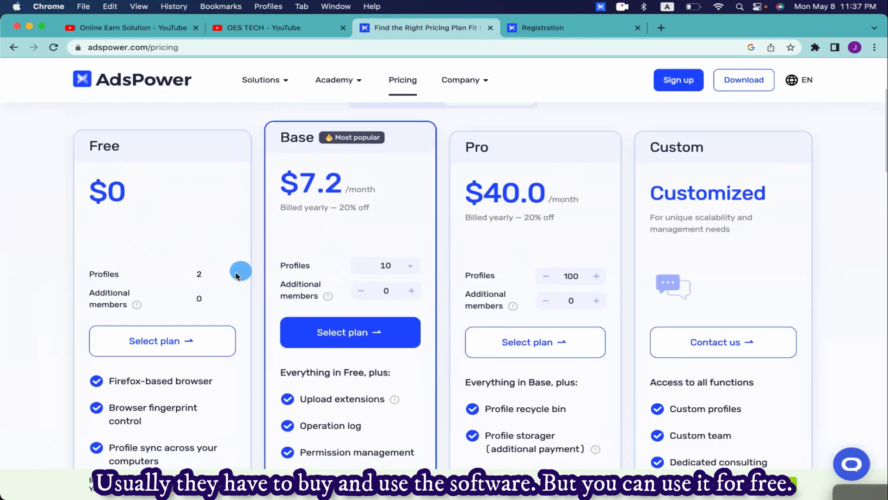
{"action": "double_click", "coordinate": [202, 264]}
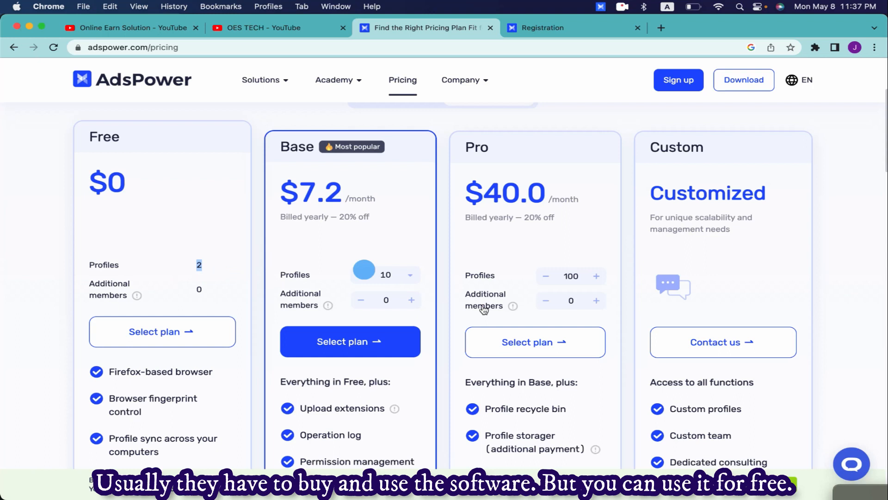
{"action": "scroll", "coordinate": [527, 320], "scroll_direction": "down", "scroll_amount": 5}
{"action": "scroll", "coordinate": [528, 330], "scroll_direction": "up", "scroll_amount": 1}
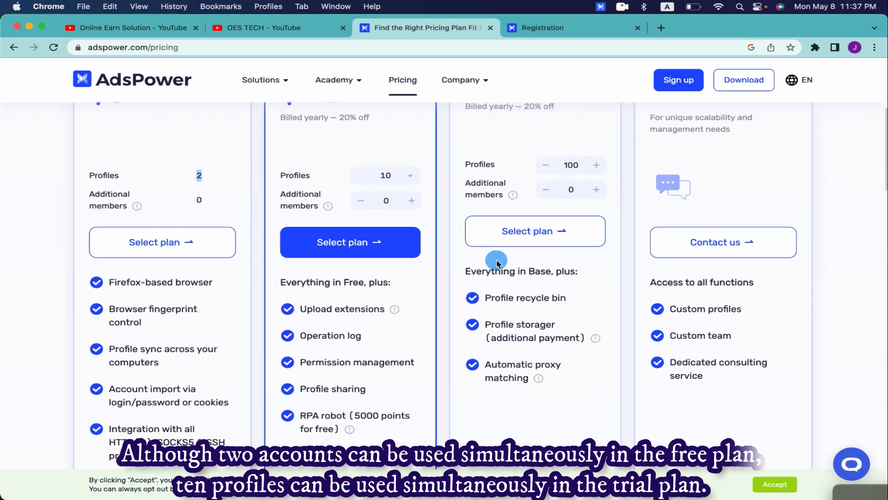
{"action": "scroll", "coordinate": [496, 263], "scroll_direction": "up", "scroll_amount": 2}
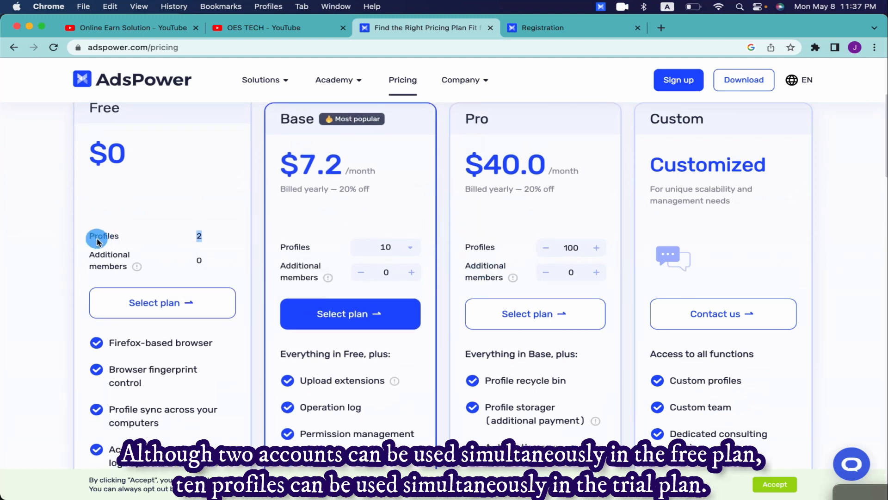
{"action": "scroll", "coordinate": [206, 240], "scroll_direction": "down", "scroll_amount": 2}
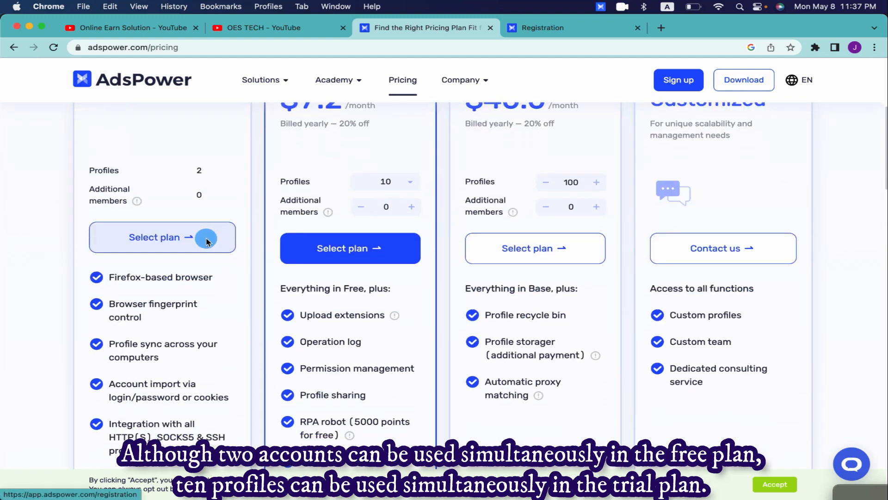
{"action": "scroll", "coordinate": [206, 240], "scroll_direction": "up", "scroll_amount": 5}
Step: Fill in the e-mail address on the AdsPower registration form and request a verification code
{"action": "left_click", "coordinate": [538, 35]}
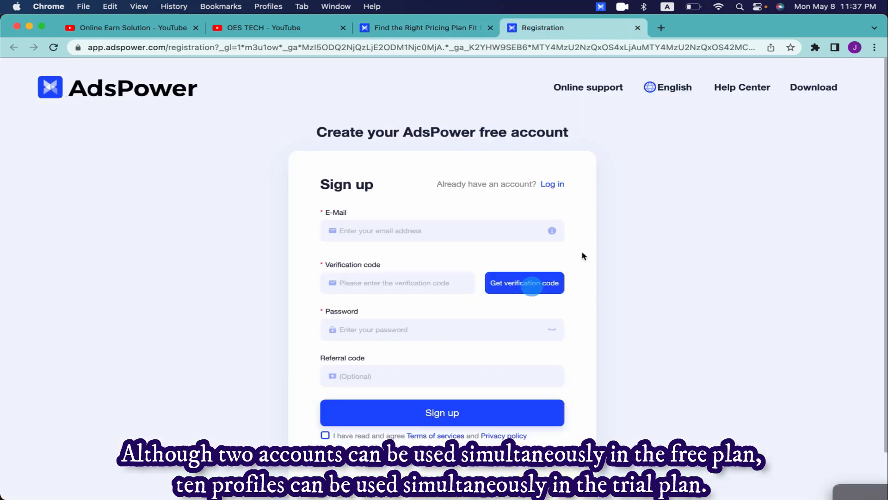
{"action": "left_click", "coordinate": [401, 223]}
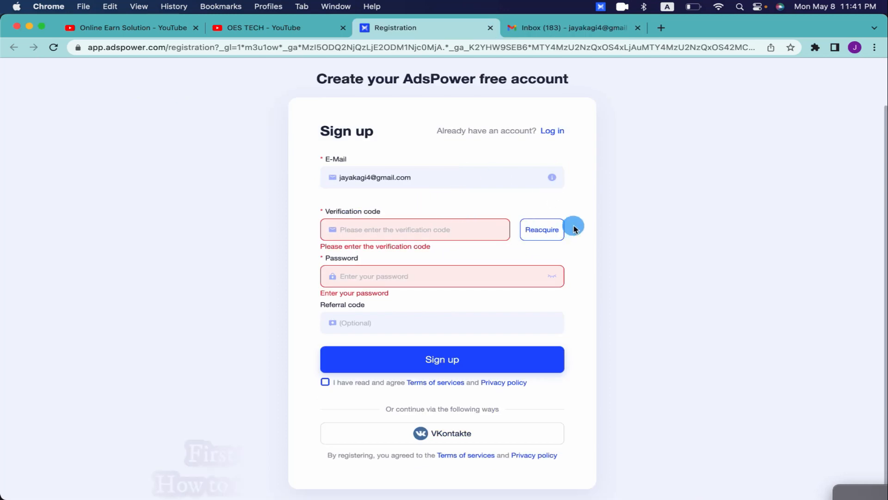
{"action": "left_click", "coordinate": [463, 175]}
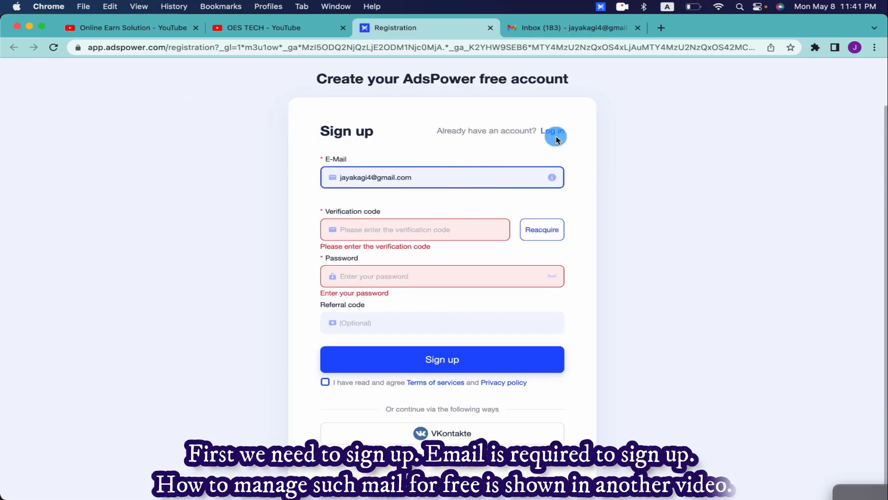
{"action": "left_click", "coordinate": [552, 230]}
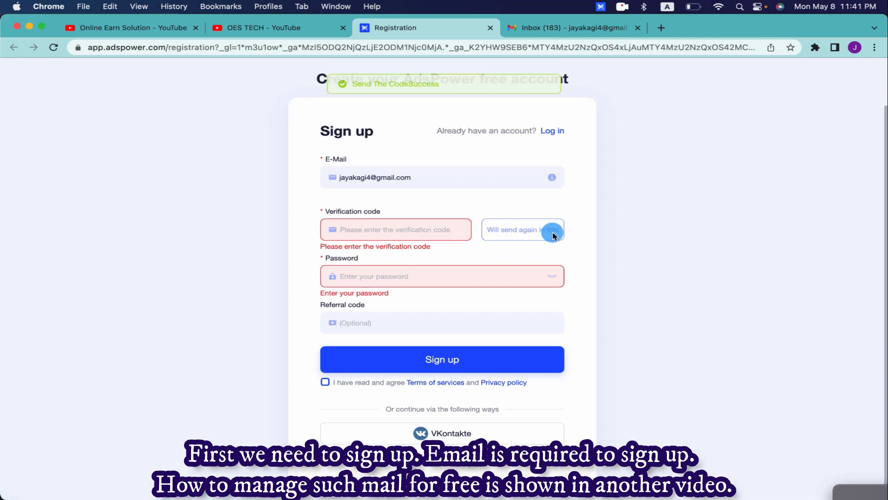
Step: Switch to Gmail, refresh the inbox and open the "AdsPower Sign Up Verification Code" message
{"action": "left_click", "coordinate": [550, 28]}
{"action": "left_click", "coordinate": [212, 107]}
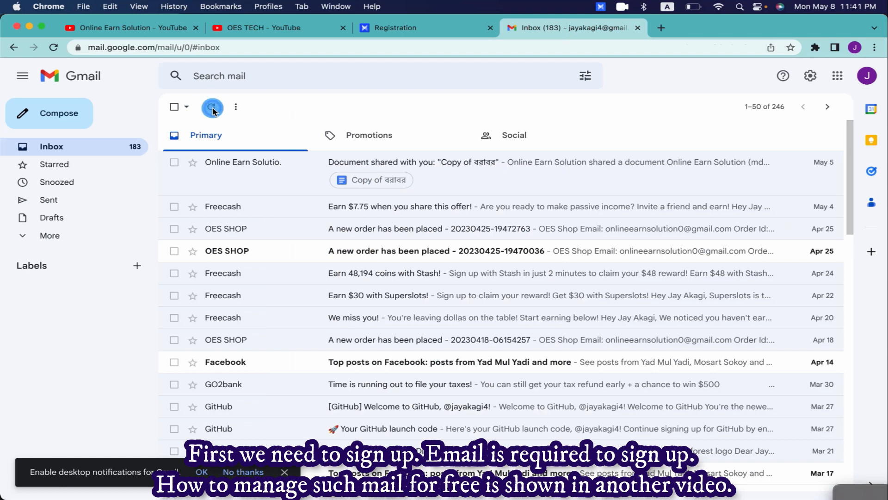
{"action": "left_click", "coordinate": [212, 107]}
{"action": "left_click", "coordinate": [54, 50]}
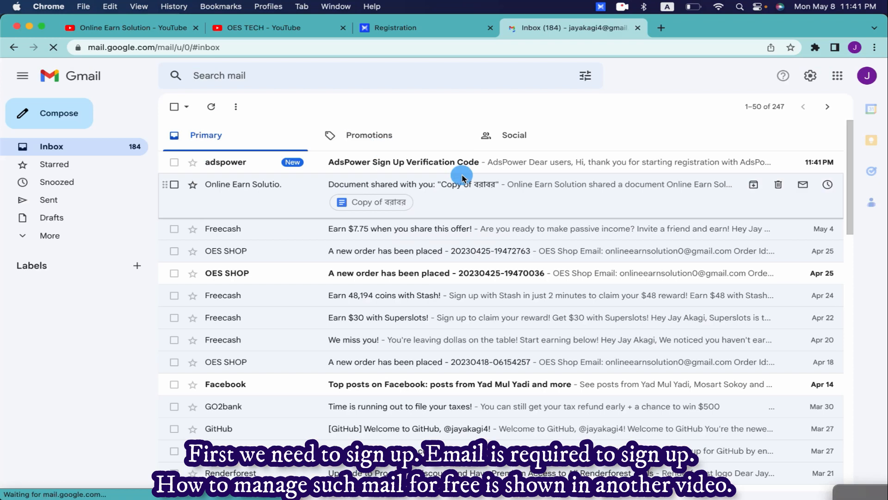
{"action": "left_click", "coordinate": [446, 167]}
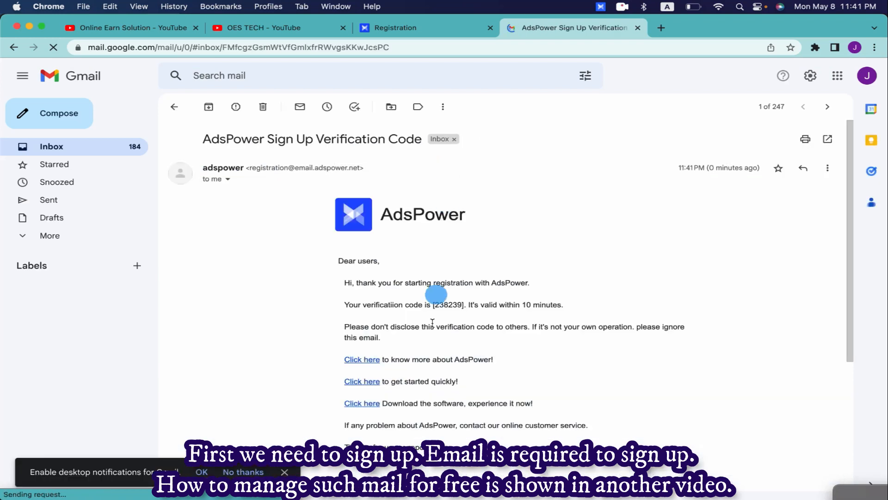
Step: Copy the verification code from the e-mail into the Verification code field of the registration form and submit the sign-up
{"action": "double_click", "coordinate": [448, 260]}
{"action": "right_click", "coordinate": [456, 264]}
{"action": "left_click", "coordinate": [469, 288]}
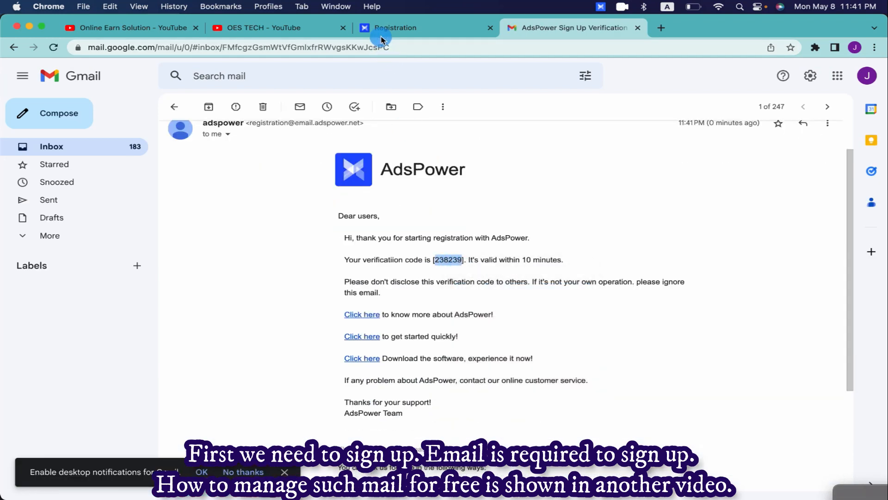
{"action": "left_click", "coordinate": [384, 28]}
{"action": "left_click", "coordinate": [389, 231]}
{"action": "right_click", "coordinate": [388, 236]}
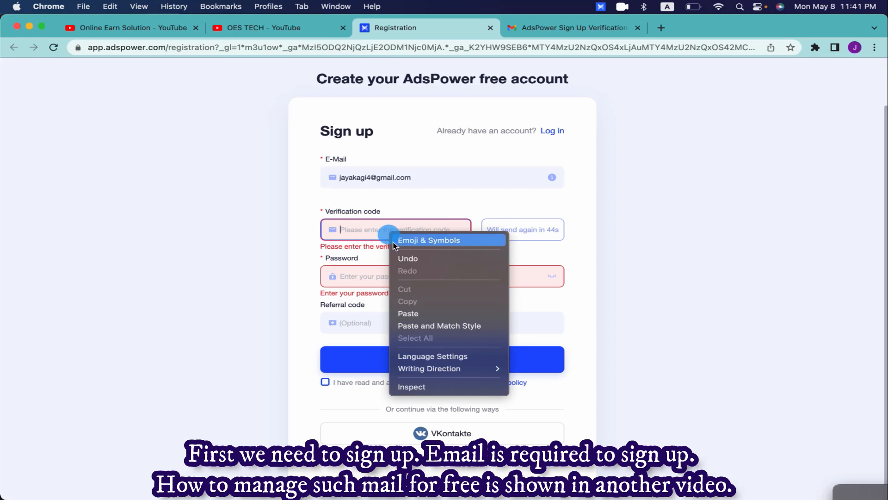
{"action": "left_click", "coordinate": [419, 311]}
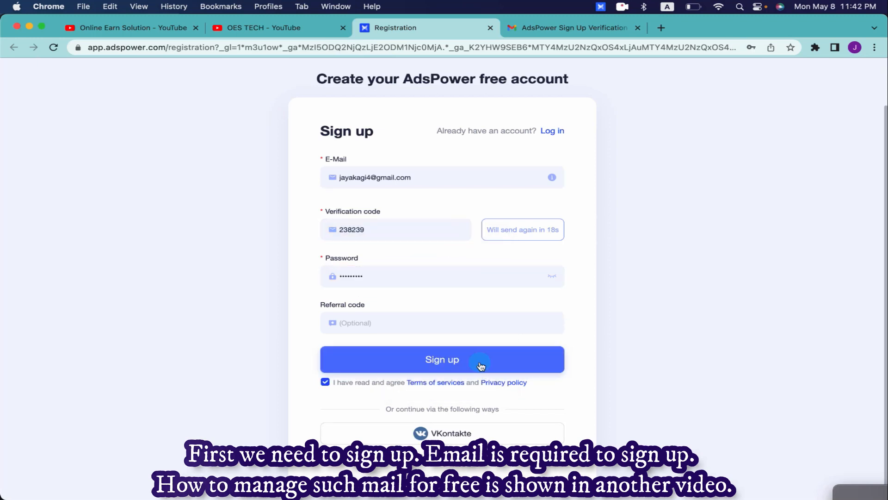
{"action": "left_click", "coordinate": [476, 360]}
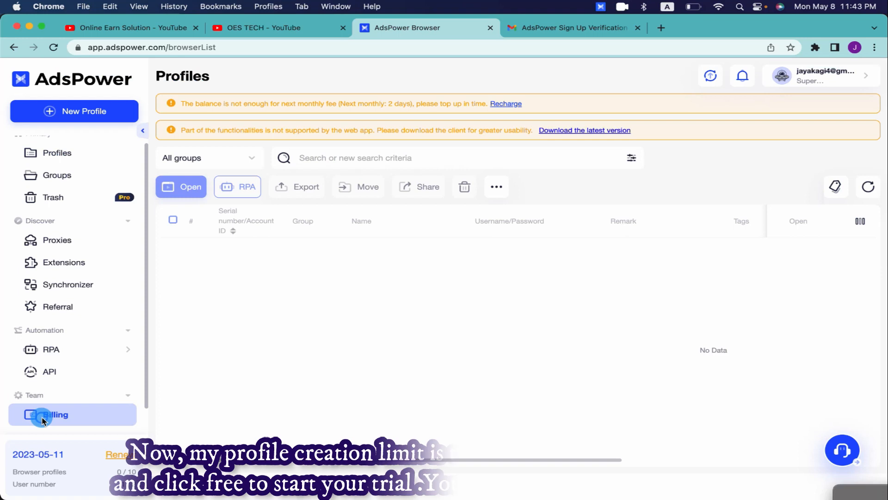
Step: Open the Billing page and review the trial package, monthly fee and browser profile limits
{"action": "left_click", "coordinate": [46, 413]}
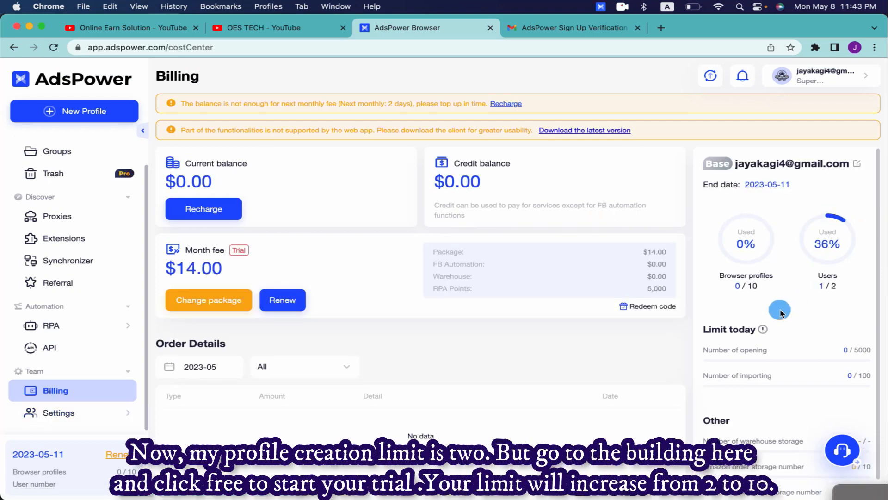
{"action": "scroll", "coordinate": [319, 289], "scroll_direction": "down", "scroll_amount": 2}
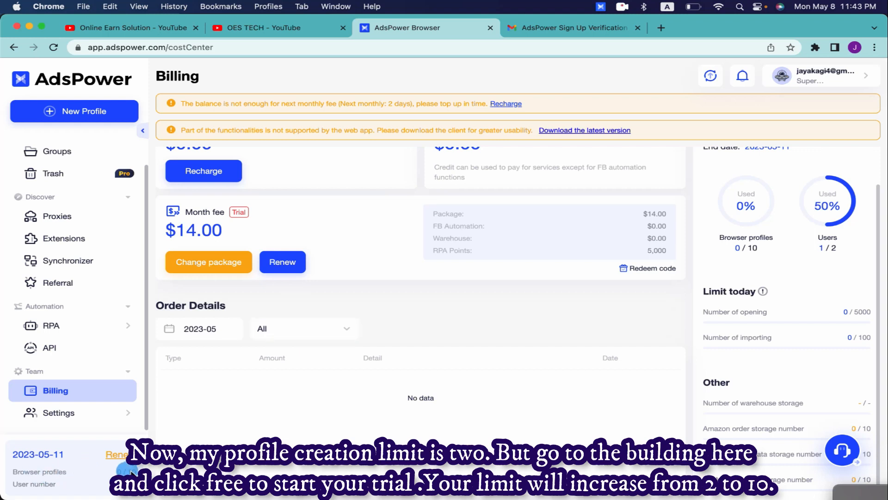
{"action": "scroll", "coordinate": [324, 324], "scroll_direction": "up", "scroll_amount": 2}
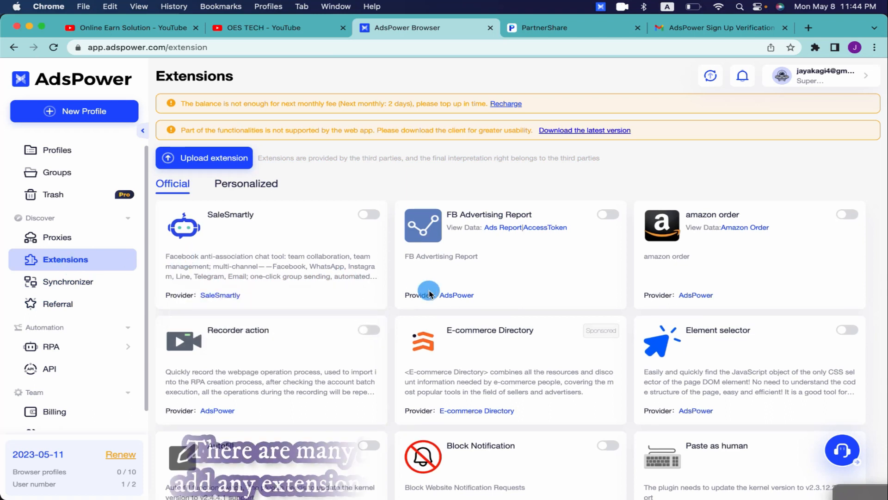
Step: Look through the whole list of official extensions, and open the Proxies page
{"action": "scroll", "coordinate": [416, 292], "scroll_direction": "down", "scroll_amount": 8}
{"action": "scroll", "coordinate": [429, 293], "scroll_direction": "down", "scroll_amount": 10}
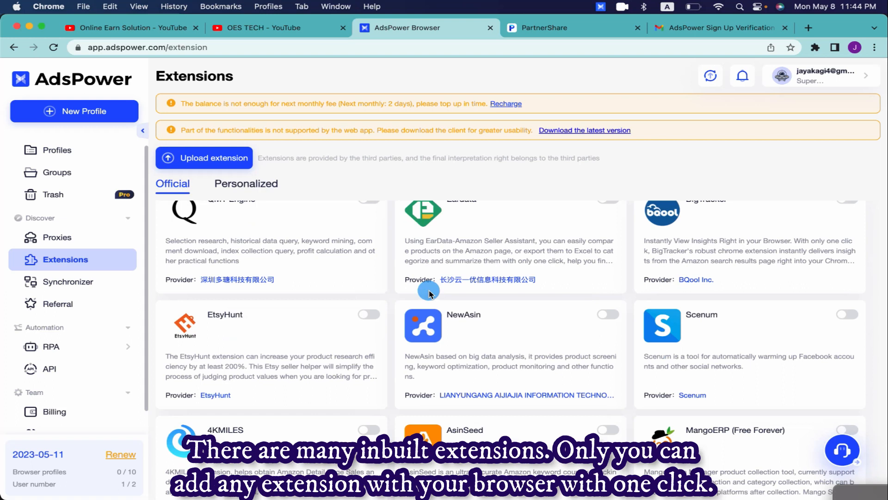
{"action": "scroll", "coordinate": [429, 292], "scroll_direction": "down", "scroll_amount": 8}
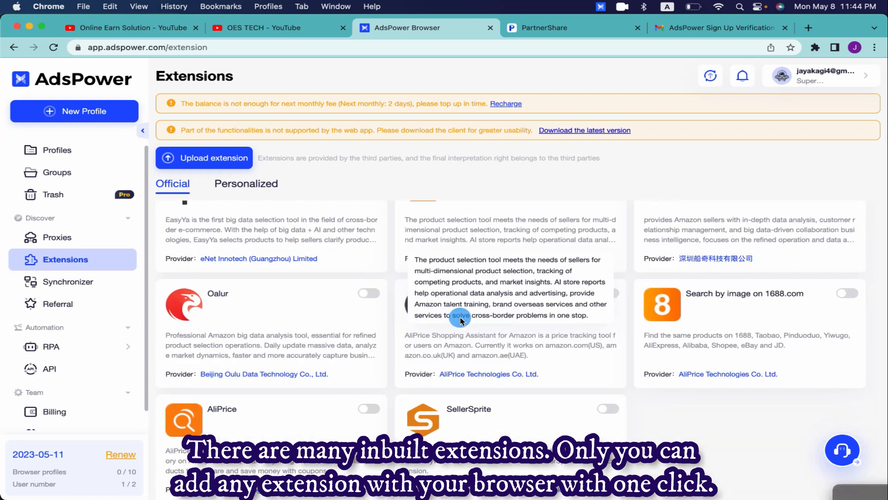
{"action": "scroll", "coordinate": [532, 403], "scroll_direction": "down", "scroll_amount": 1}
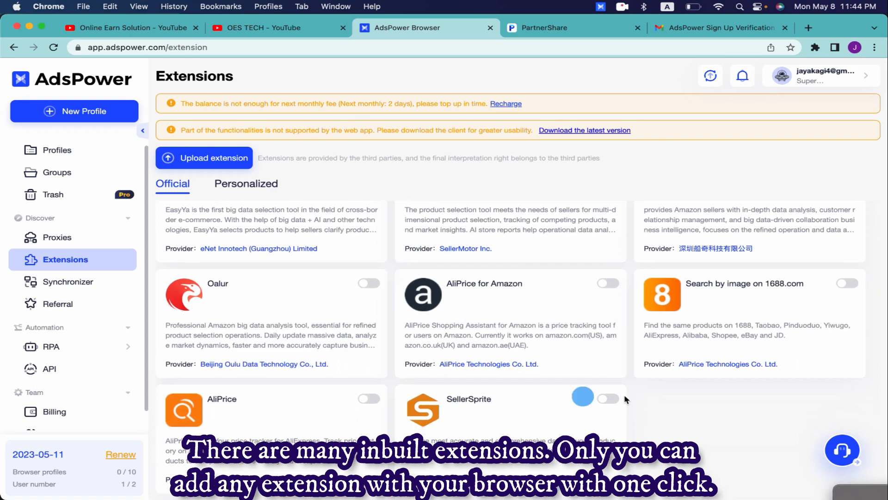
{"action": "scroll", "coordinate": [694, 312], "scroll_direction": "up", "scroll_amount": 5}
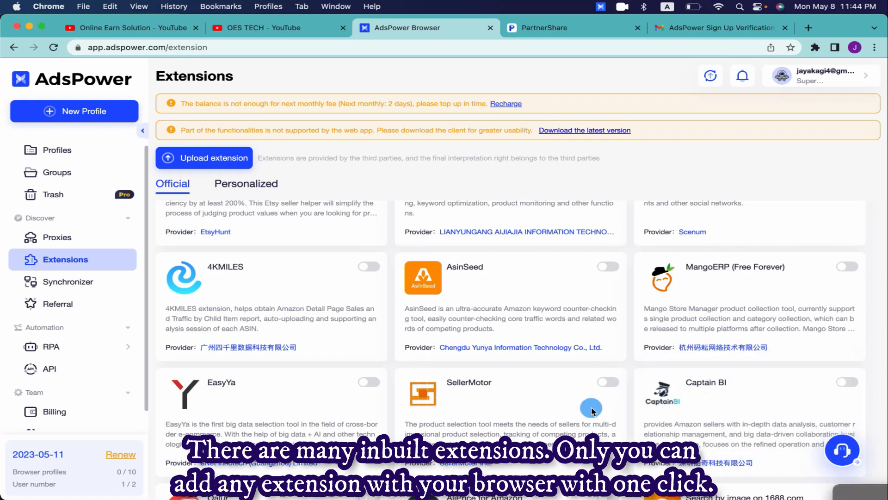
{"action": "scroll", "coordinate": [592, 411], "scroll_direction": "up", "scroll_amount": 10}
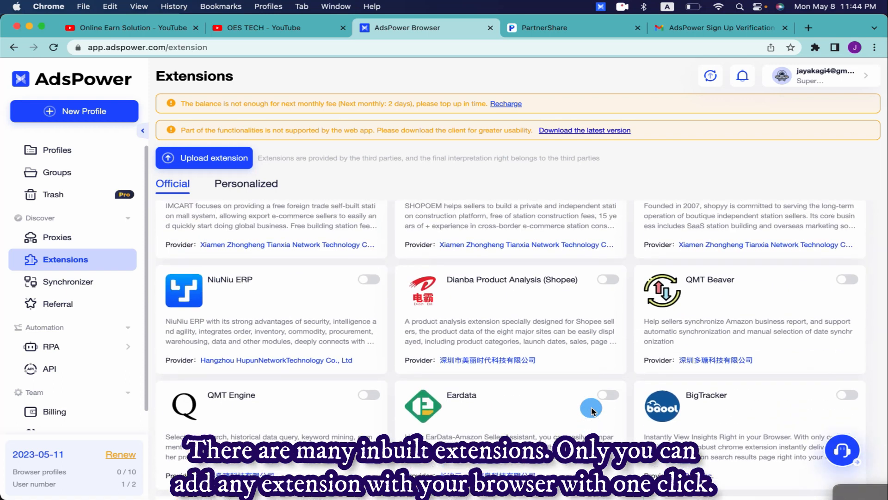
{"action": "scroll", "coordinate": [591, 410], "scroll_direction": "up", "scroll_amount": 10}
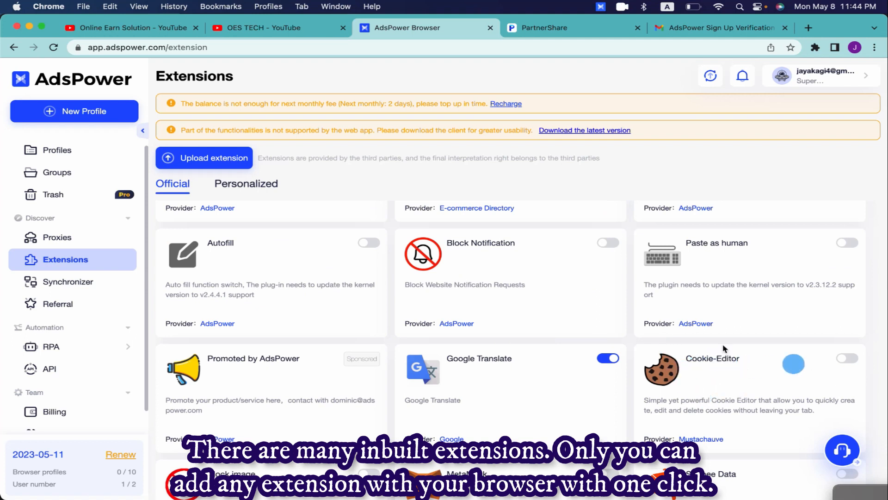
{"action": "scroll", "coordinate": [543, 366], "scroll_direction": "up", "scroll_amount": 5}
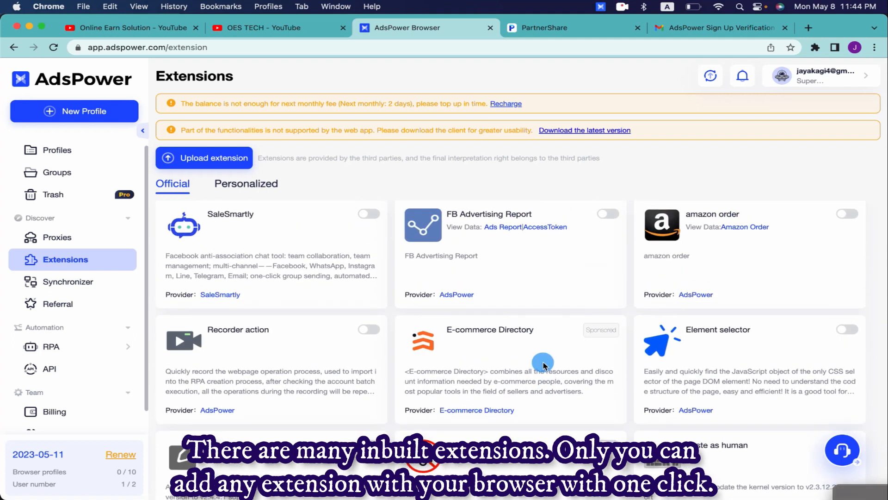
{"action": "left_click", "coordinate": [49, 237]}
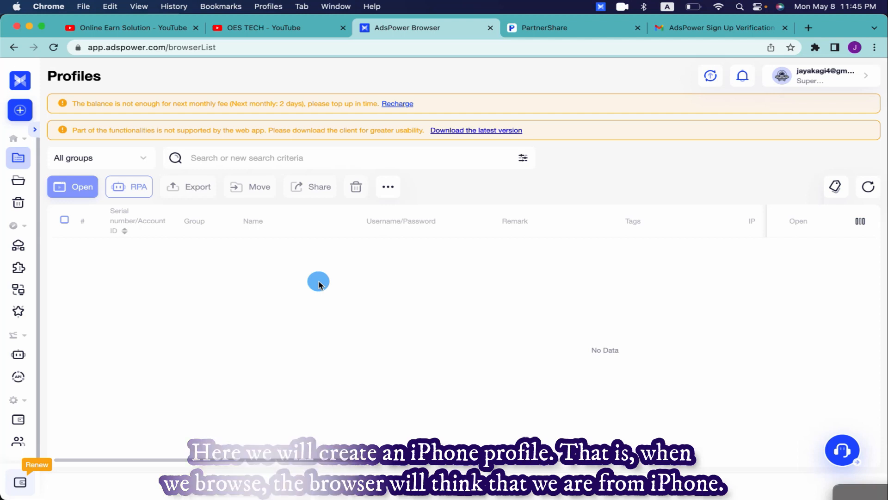
Step: Start a new browser profile and name it "iphone", adding no tags
{"action": "left_click", "coordinate": [20, 110]}
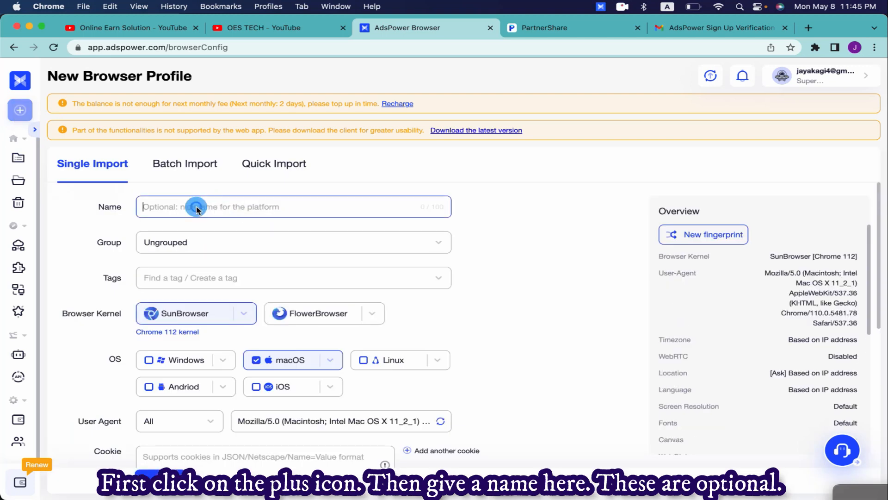
{"action": "type", "text": "iphone"}
{"action": "left_click", "coordinate": [154, 272]}
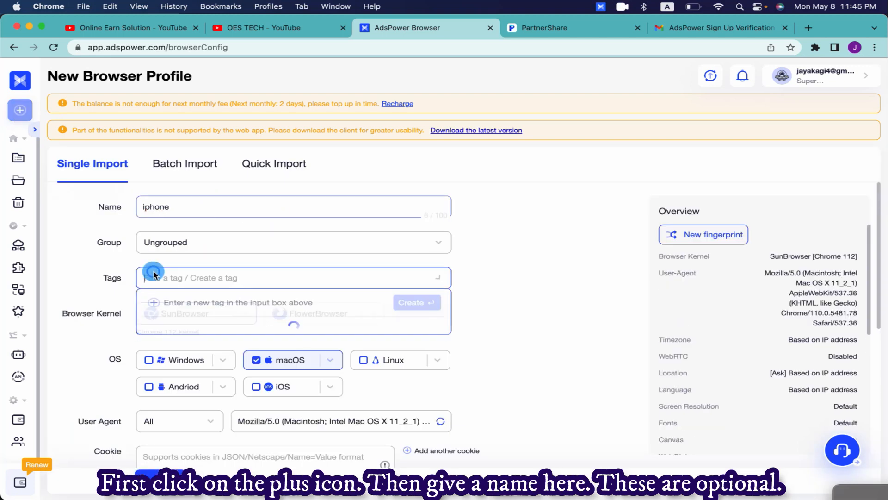
{"action": "scroll", "coordinate": [153, 272], "scroll_direction": "down", "scroll_amount": 2}
{"action": "left_click", "coordinate": [104, 224]}
Step: Change the profile's operating system to iOS only, deselecting macOS and keeping the SunBrowser kernel
{"action": "scroll", "coordinate": [105, 224], "scroll_direction": "down", "scroll_amount": 1}
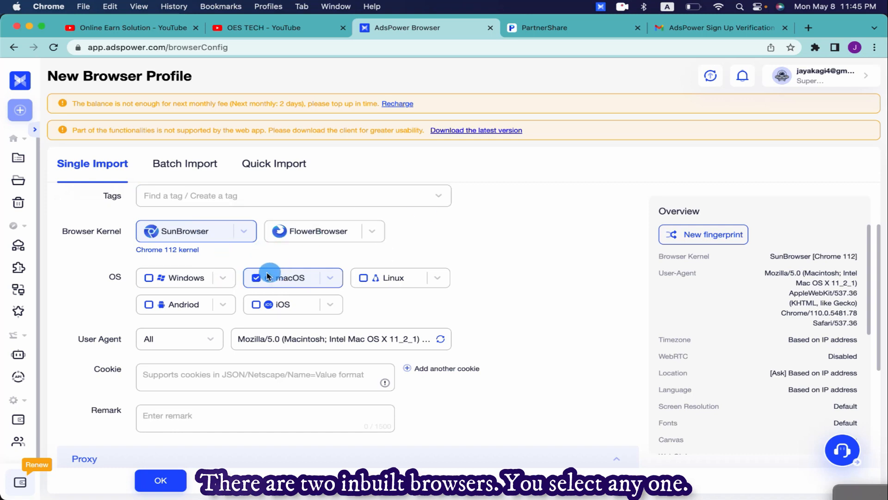
{"action": "scroll", "coordinate": [367, 250], "scroll_direction": "down", "scroll_amount": 1}
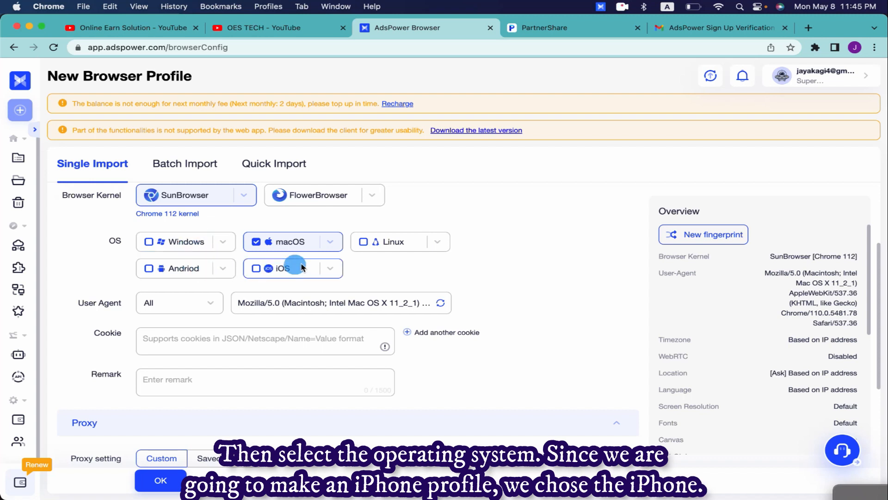
{"action": "left_click", "coordinate": [257, 242]}
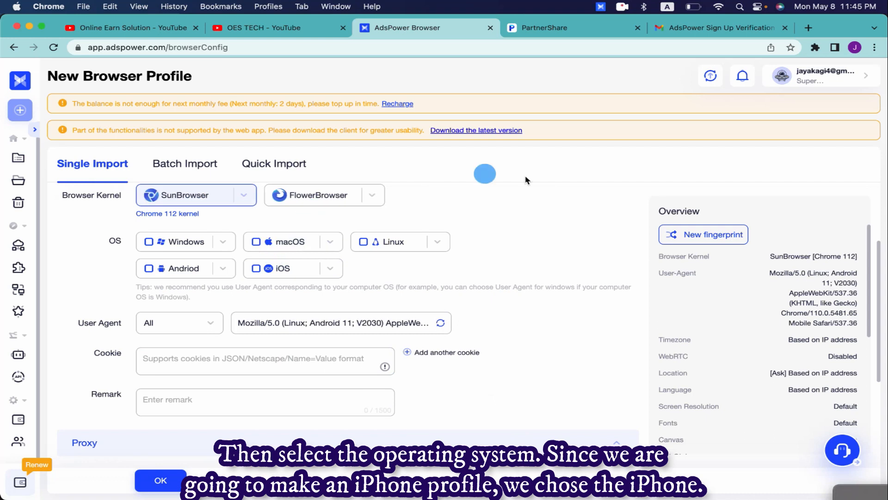
{"action": "scroll", "coordinate": [256, 265], "scroll_direction": "down", "scroll_amount": 1}
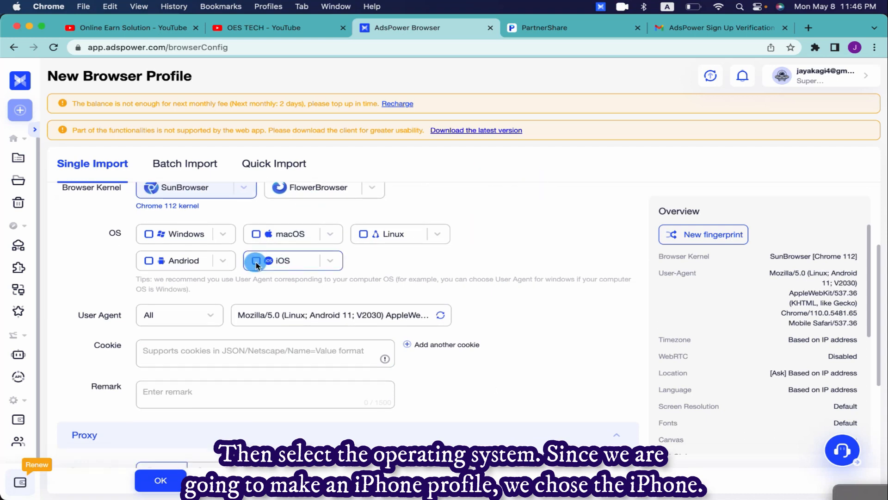
{"action": "left_click", "coordinate": [256, 262]}
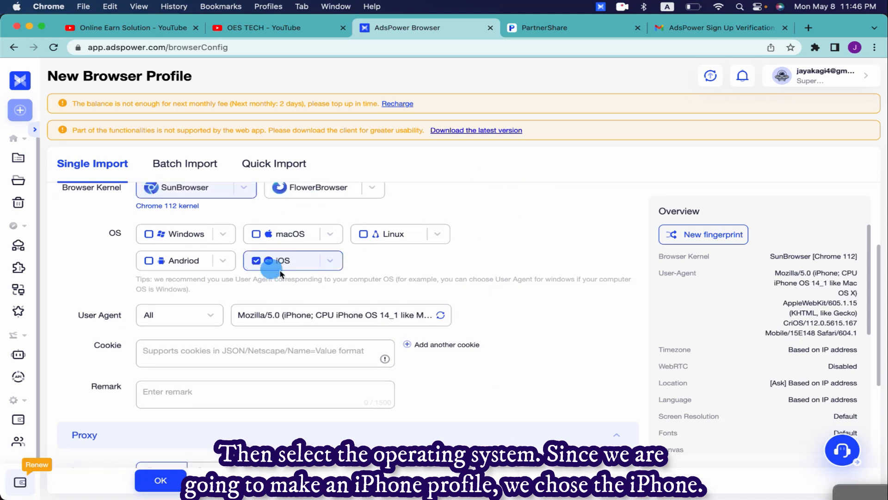
Step: Examine the iPhone user agent in the overview and look through the user agent version list, leaving it on All
{"action": "scroll", "coordinate": [317, 265], "scroll_direction": "up", "scroll_amount": 2}
{"action": "scroll", "coordinate": [317, 261], "scroll_direction": "up", "scroll_amount": 5}
{"action": "scroll", "coordinate": [317, 261], "scroll_direction": "down", "scroll_amount": 8}
{"action": "left_click", "coordinate": [201, 258]}
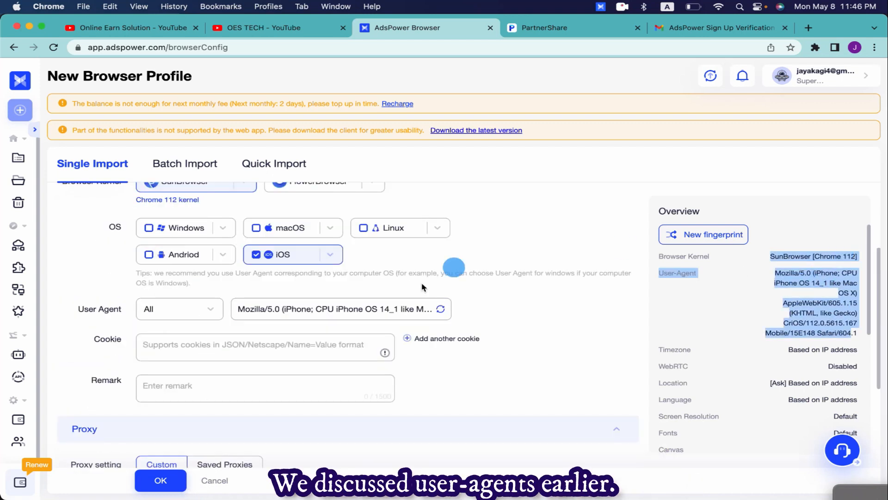
{"action": "scroll", "coordinate": [416, 290], "scroll_direction": "down", "scroll_amount": 3}
{"action": "left_click", "coordinate": [195, 256]}
{"action": "scroll", "coordinate": [203, 335], "scroll_direction": "down", "scroll_amount": 2}
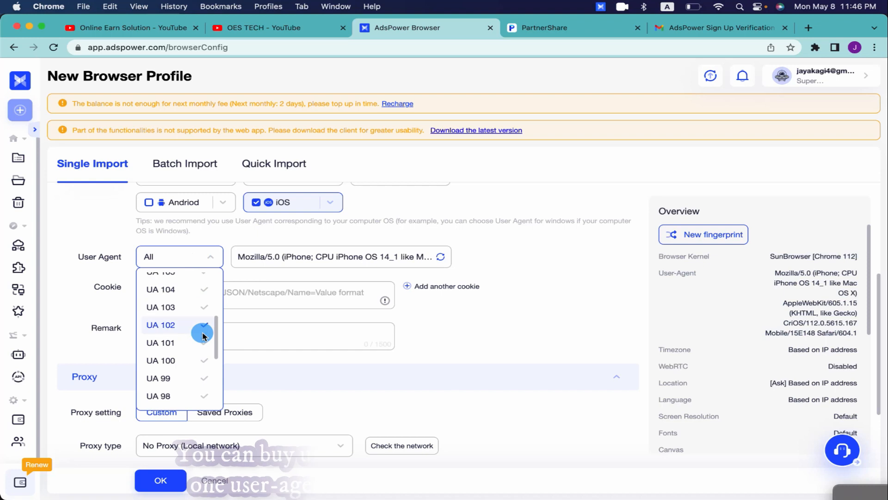
{"action": "scroll", "coordinate": [203, 334], "scroll_direction": "down", "scroll_amount": 3}
{"action": "scroll", "coordinate": [199, 327], "scroll_direction": "up", "scroll_amount": 5}
{"action": "left_click", "coordinate": [109, 239]}
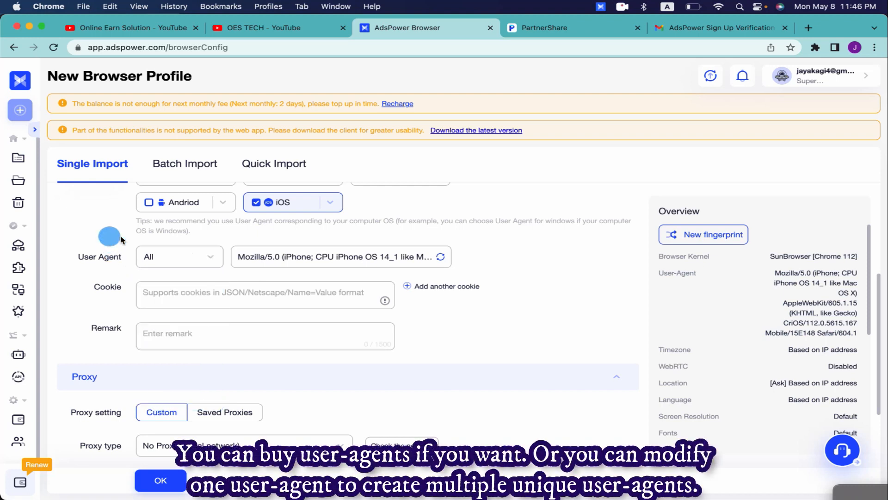
Step: Copy the iPhone user agent string into the address bar to view it in full, and look at the latest user agents on user-agents.net
{"action": "triple_click", "coordinate": [382, 265]}
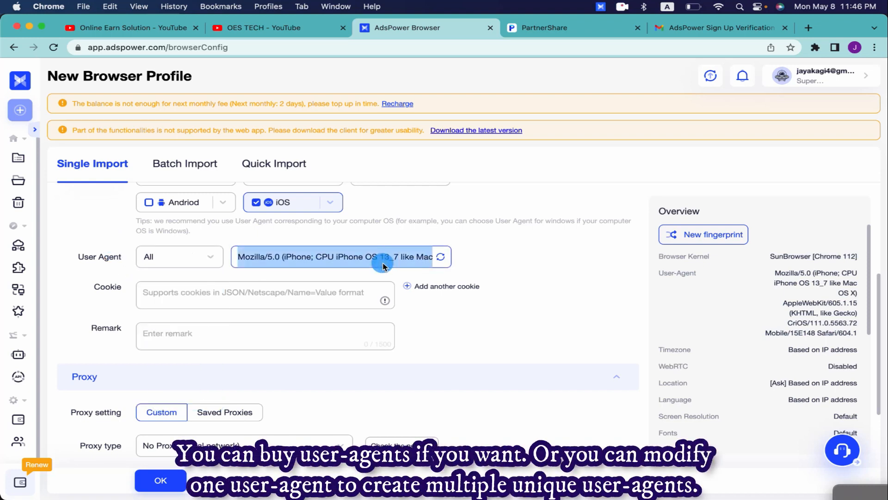
{"action": "left_click", "coordinate": [351, 48]}
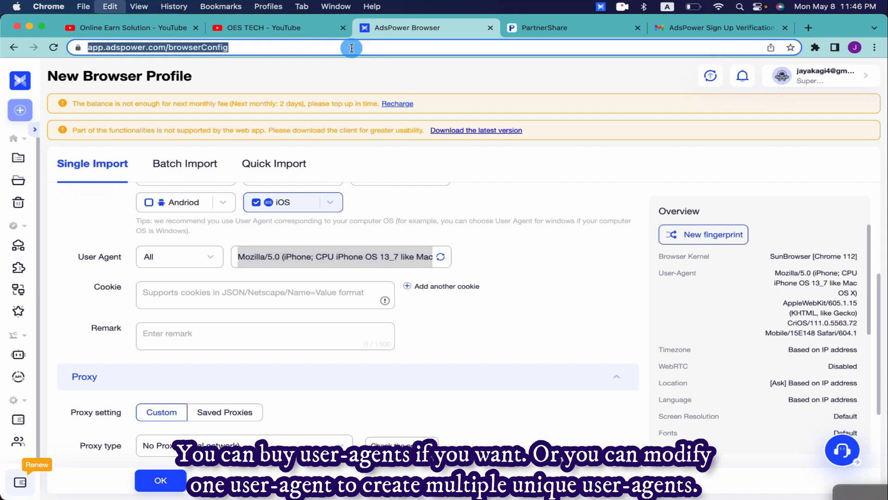
{"action": "type", "text": "Mozilla/5.0 (iPhone; CPU iPhone OS 13_7 like Mac OS X) AppleWebKit/605.1.15 (KHTML, like Gecko) CriOS/111.0.5563.72 Mobile/15E148 Safari/604.1"}
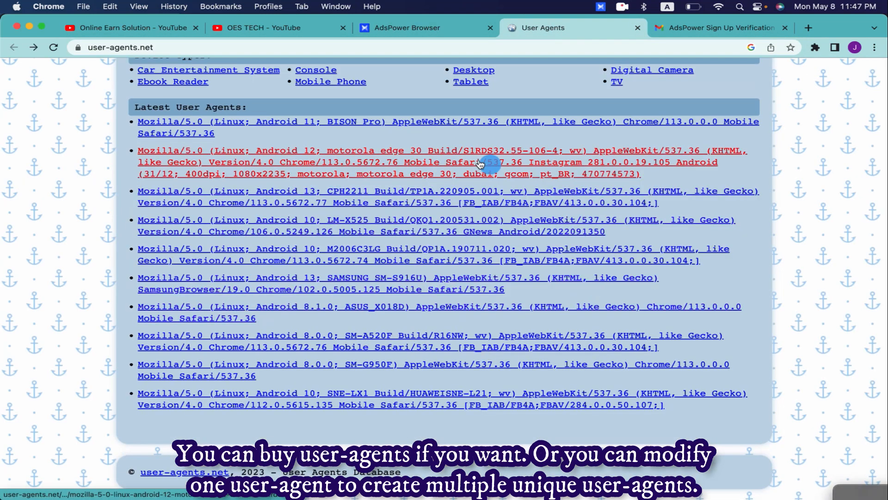
{"action": "left_click", "coordinate": [401, 32]}
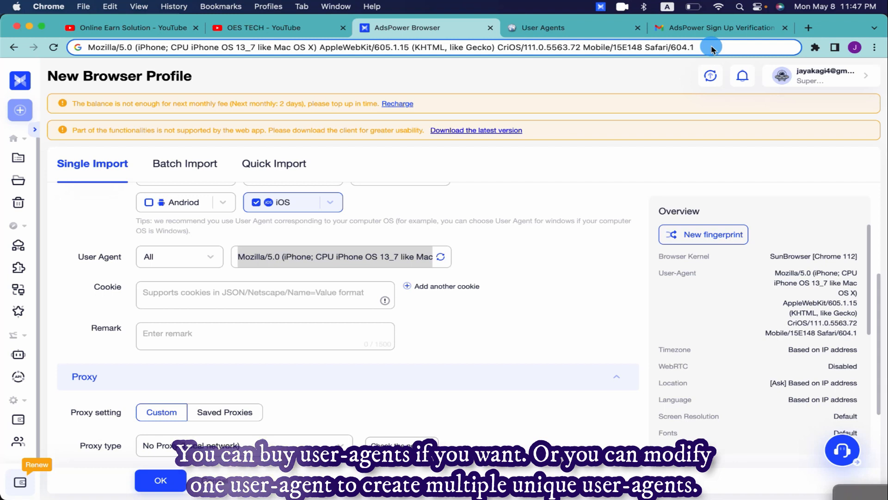
Step: Look at the empty Cookie and Remark fields and the Saved Proxies option, keeping the proxy setting on Custom
{"action": "left_click", "coordinate": [249, 306]}
{"action": "left_click", "coordinate": [239, 337]}
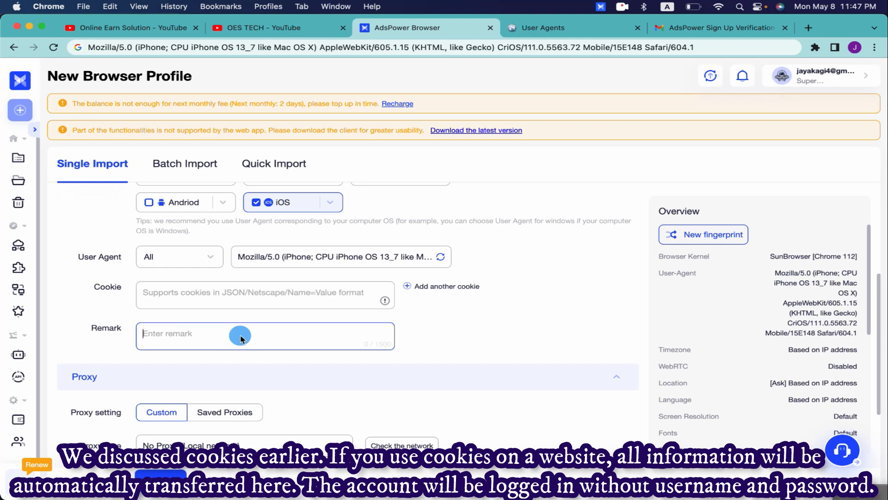
{"action": "scroll", "coordinate": [240, 337], "scroll_direction": "down", "scroll_amount": 1}
{"action": "scroll", "coordinate": [462, 326], "scroll_direction": "down", "scroll_amount": 4}
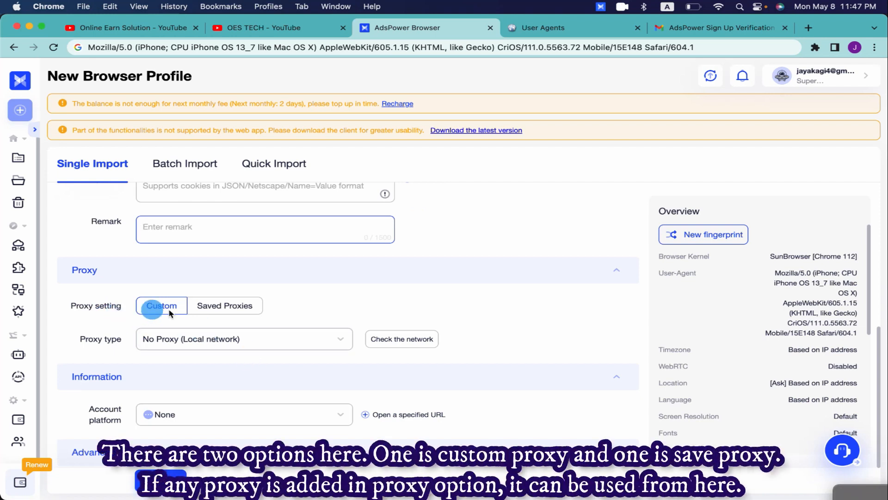
{"action": "left_click", "coordinate": [235, 312]}
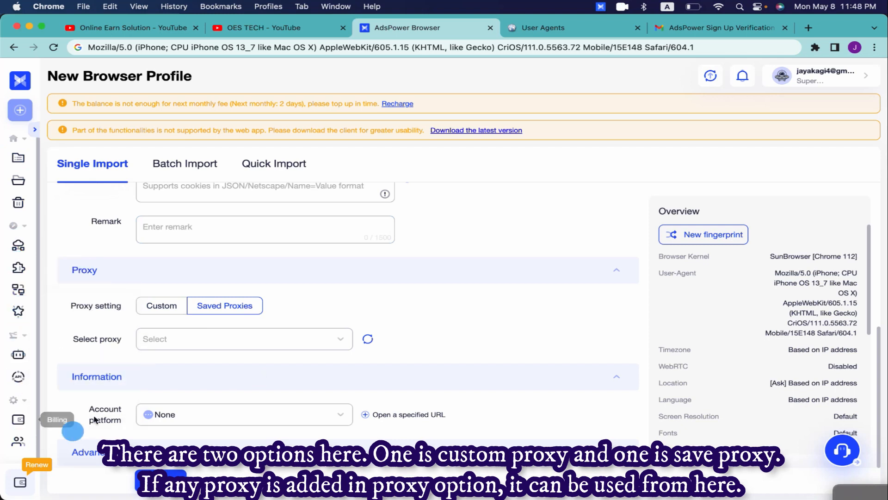
{"action": "left_click", "coordinate": [169, 306]}
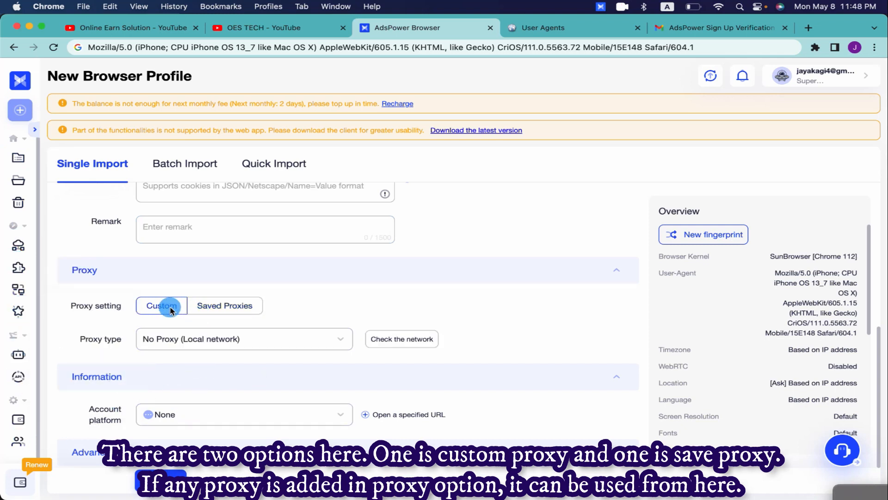
Step: Look through the custom proxy types, including IPFoxy, and set the proxy type to Socks5
{"action": "left_click", "coordinate": [223, 339]}
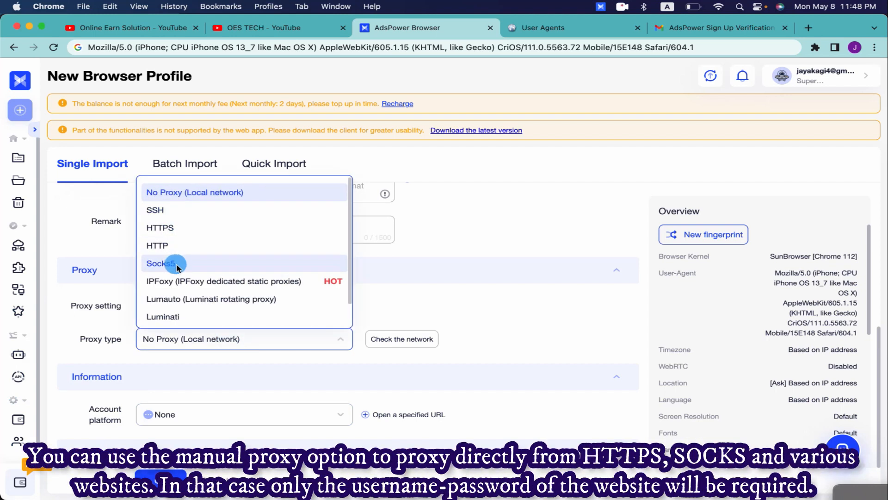
{"action": "scroll", "coordinate": [222, 262], "scroll_direction": "down", "scroll_amount": 1}
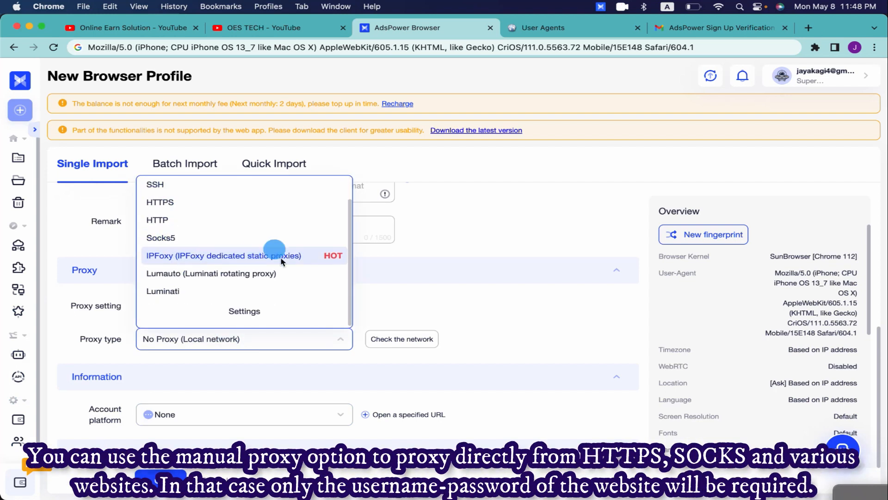
{"action": "left_click", "coordinate": [223, 370]}
{"action": "left_click", "coordinate": [198, 385]}
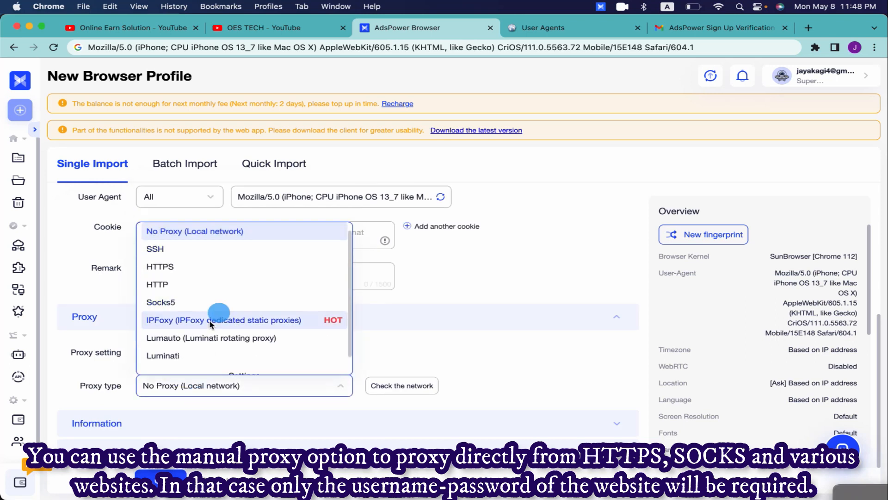
{"action": "left_click", "coordinate": [280, 392]}
{"action": "left_click", "coordinate": [324, 389]}
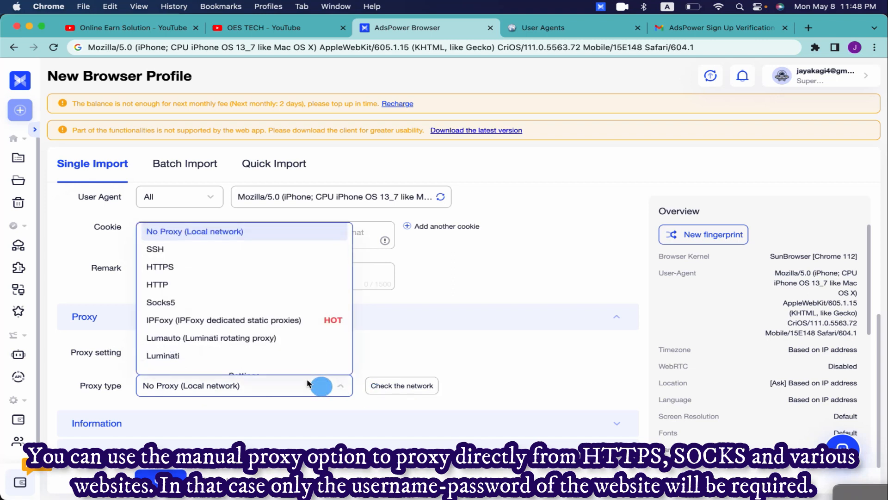
{"action": "left_click", "coordinate": [243, 319]}
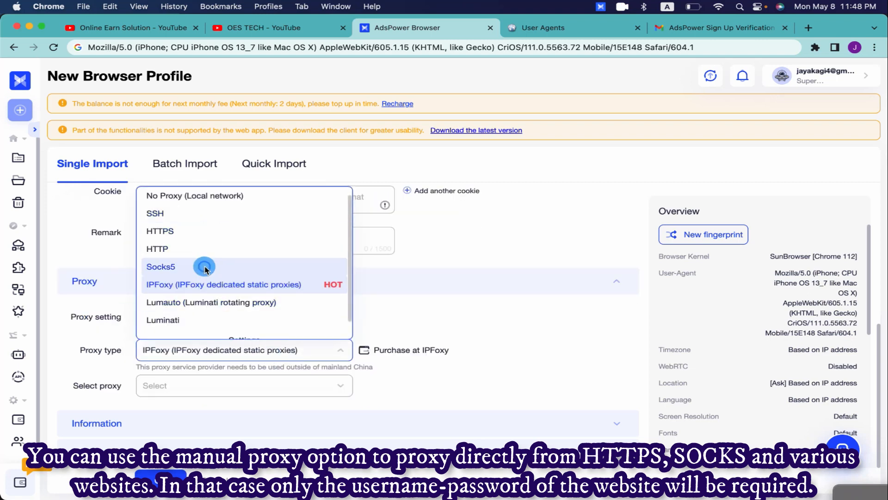
{"action": "left_click", "coordinate": [206, 266]}
Step: Enter the proxy host 51.91.197.158 with port 10000, leaving the proxy username and password empty
{"action": "scroll", "coordinate": [243, 350], "scroll_direction": "down", "scroll_amount": 2}
{"action": "left_click", "coordinate": [176, 311]}
{"action": "type", "text": "51.91.197.158:10000"}
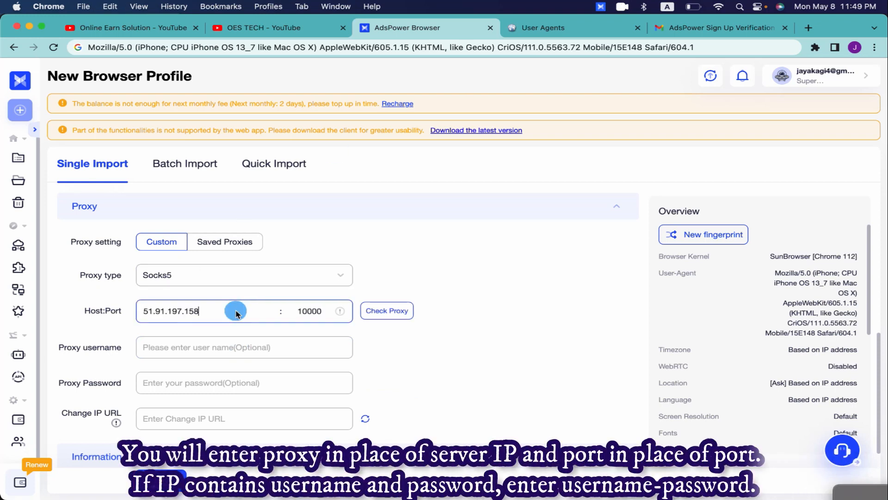
{"action": "scroll", "coordinate": [255, 346], "scroll_direction": "down", "scroll_amount": 1}
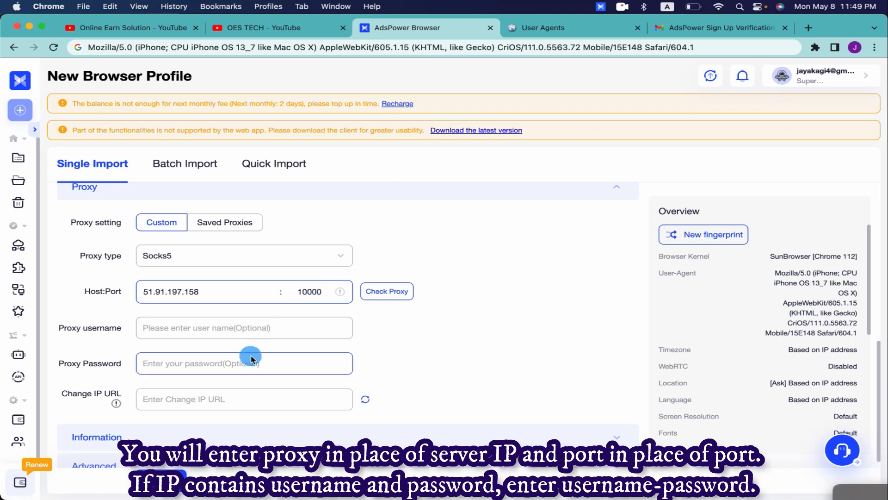
{"action": "scroll", "coordinate": [250, 356], "scroll_direction": "down", "scroll_amount": 1}
{"action": "left_click", "coordinate": [188, 314]}
{"action": "left_click", "coordinate": [191, 349]}
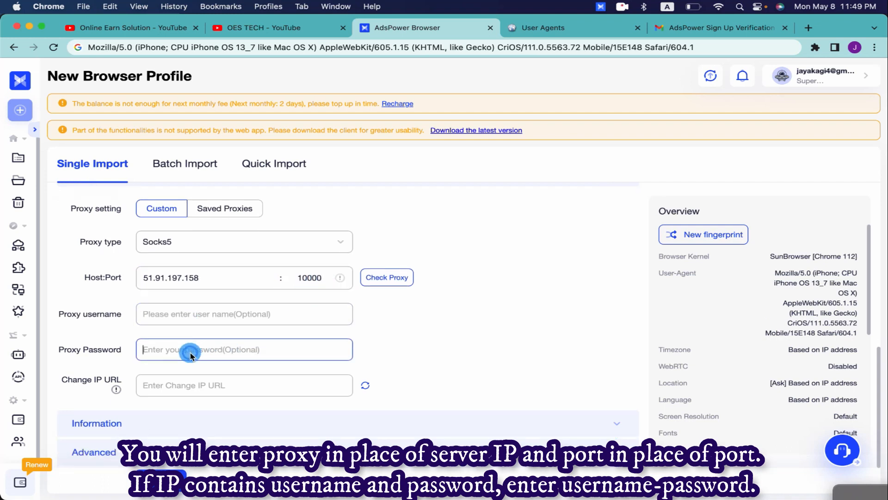
Step: Try to check the proxy, dismiss the client prompts, and look at the new profile form in the AdsPower Global desktop app
{"action": "left_click", "coordinate": [387, 277]}
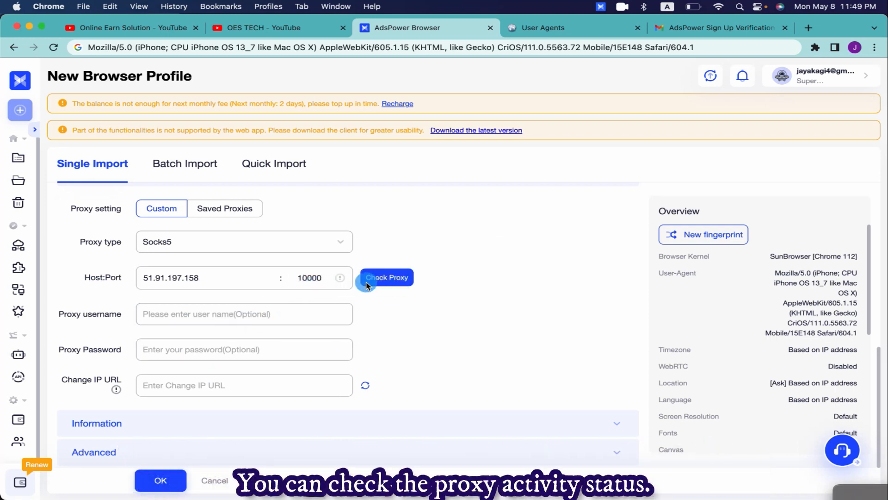
{"action": "left_click", "coordinate": [381, 281]}
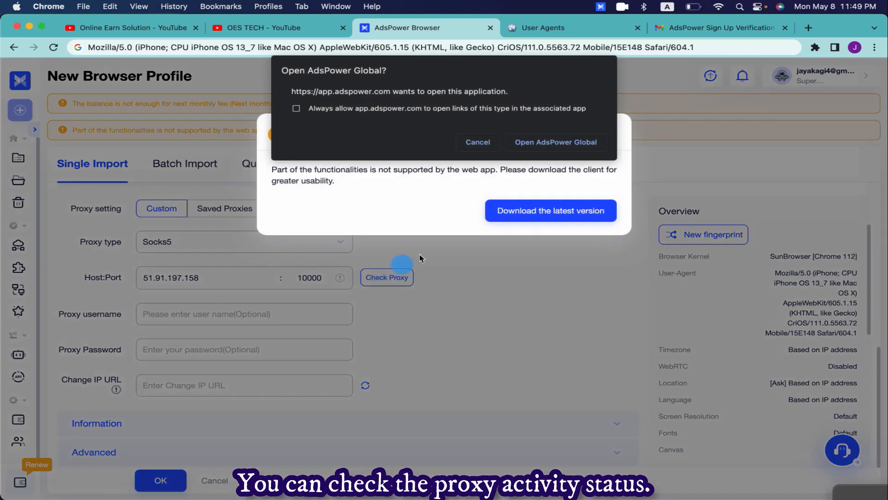
{"action": "left_click", "coordinate": [476, 144]}
{"action": "left_click", "coordinate": [607, 137]}
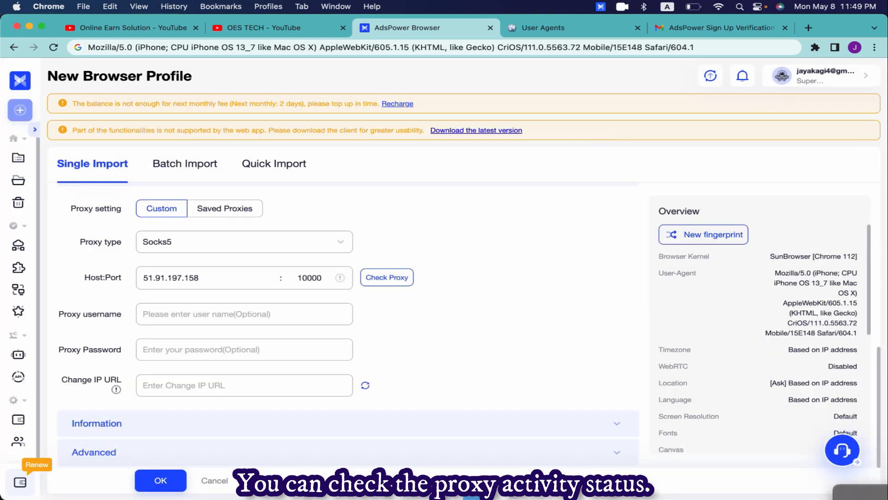
{"action": "left_click", "coordinate": [512, 479]}
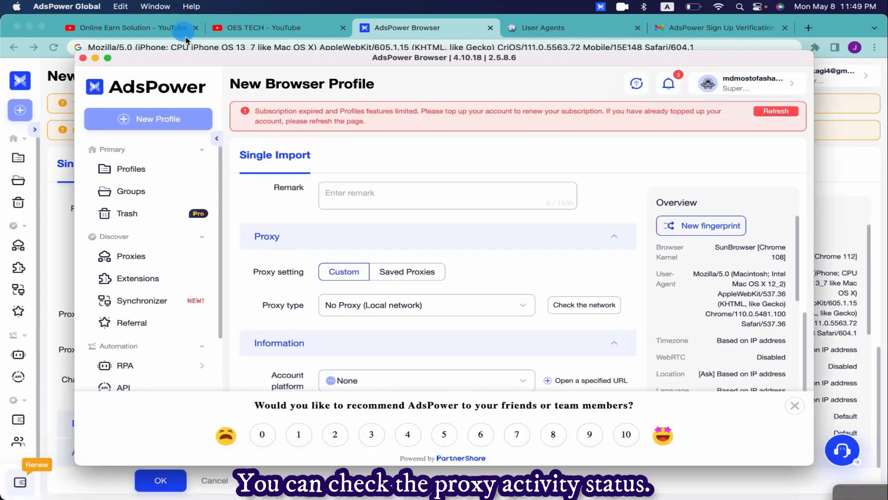
{"action": "left_click_drag", "start_coordinate": [235, 63], "coordinate": [297, 50]}
{"action": "left_click", "coordinate": [143, 47]}
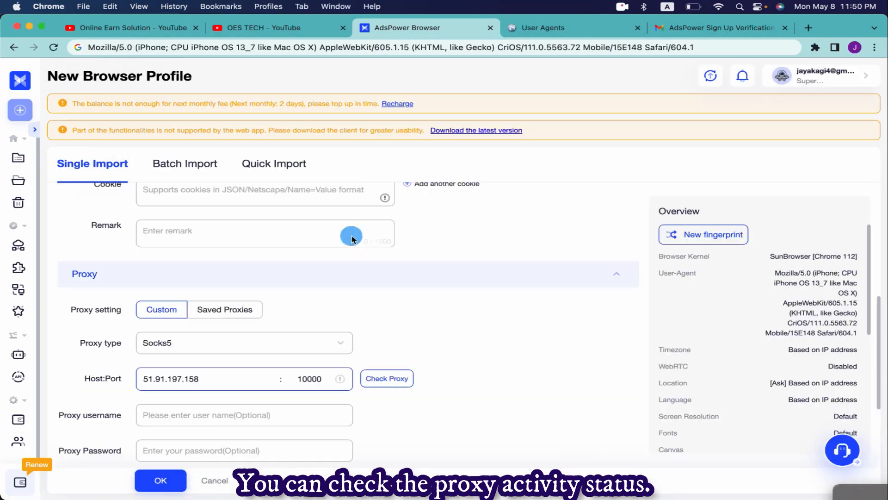
Step: Look through the account platform choices in the profile's Information section
{"action": "scroll", "coordinate": [351, 234], "scroll_direction": "up", "scroll_amount": 5}
{"action": "scroll", "coordinate": [351, 235], "scroll_direction": "down", "scroll_amount": 8}
{"action": "left_click", "coordinate": [303, 415]}
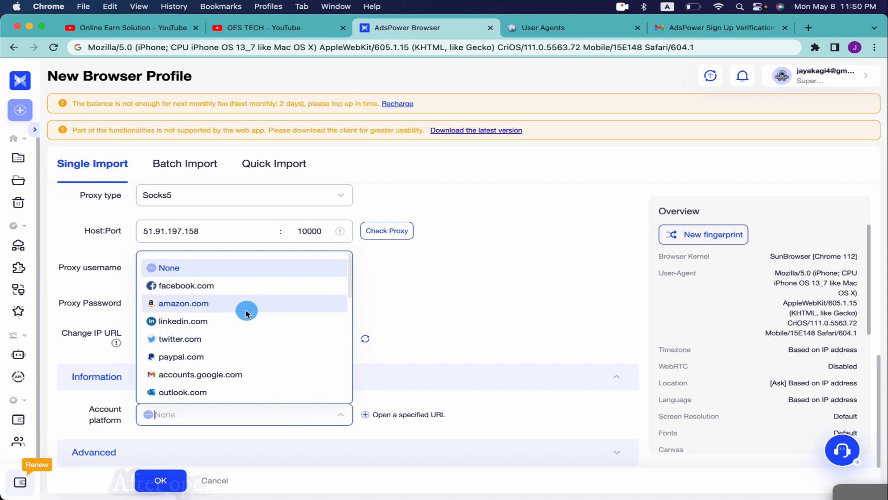
{"action": "scroll", "coordinate": [239, 319], "scroll_direction": "down", "scroll_amount": 1}
{"action": "scroll", "coordinate": [238, 322], "scroll_direction": "down", "scroll_amount": 10}
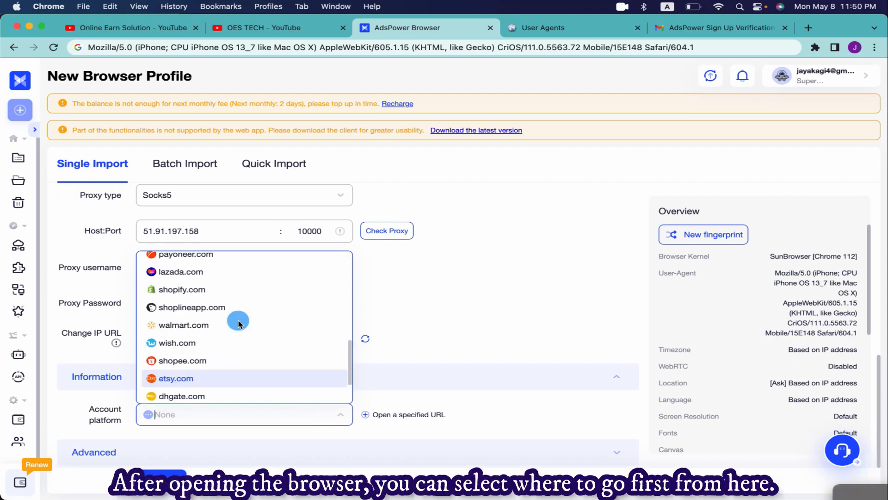
{"action": "scroll", "coordinate": [236, 319], "scroll_direction": "up", "scroll_amount": 15}
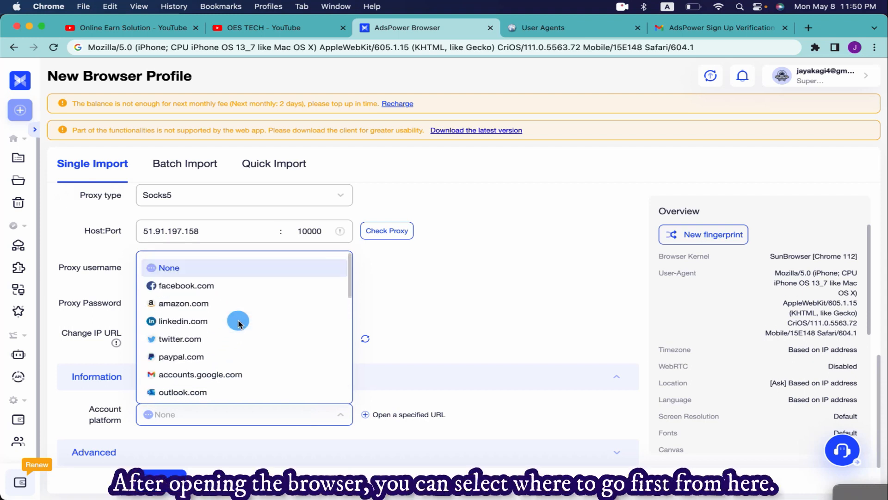
{"action": "left_click", "coordinate": [226, 363]}
Step: Look through the profile's Advanced fingerprint settings, from timezone, WebRTC and location down to hardware concurrency and device name
{"action": "scroll", "coordinate": [347, 396], "scroll_direction": "down", "scroll_amount": 8}
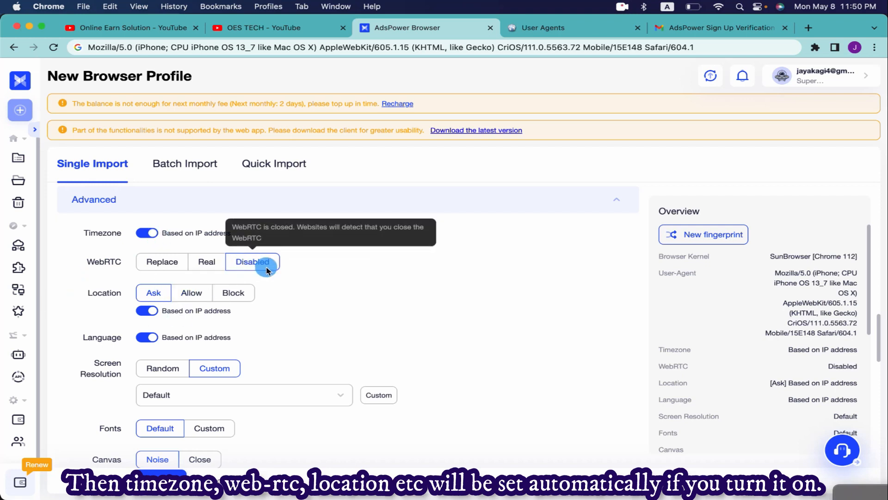
{"action": "scroll", "coordinate": [207, 263], "scroll_direction": "down", "scroll_amount": 2}
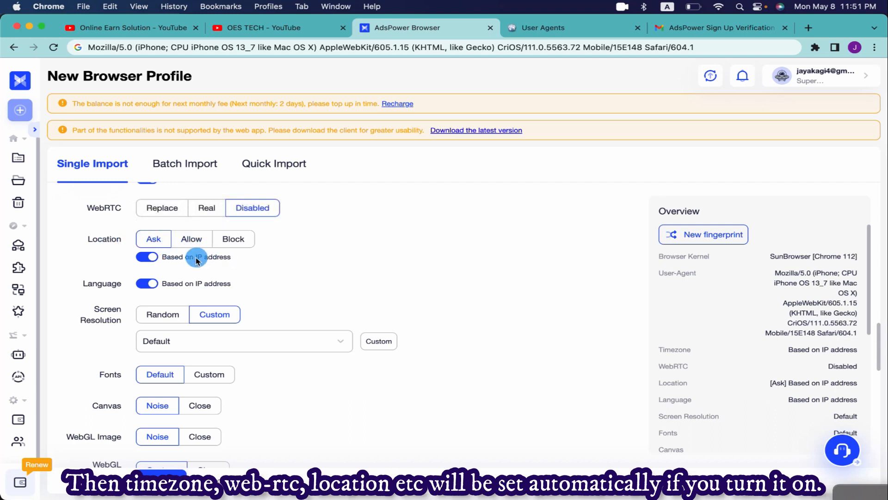
{"action": "scroll", "coordinate": [225, 262], "scroll_direction": "down", "scroll_amount": 1}
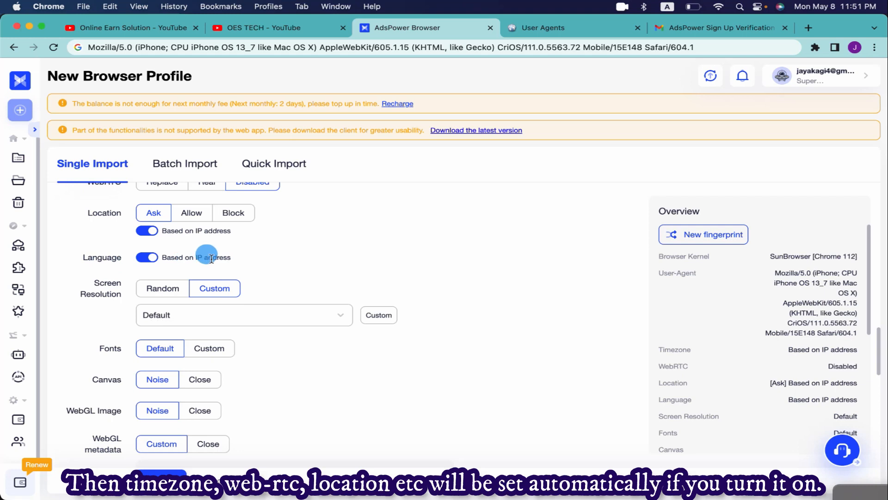
{"action": "scroll", "coordinate": [220, 257], "scroll_direction": "down", "scroll_amount": 1}
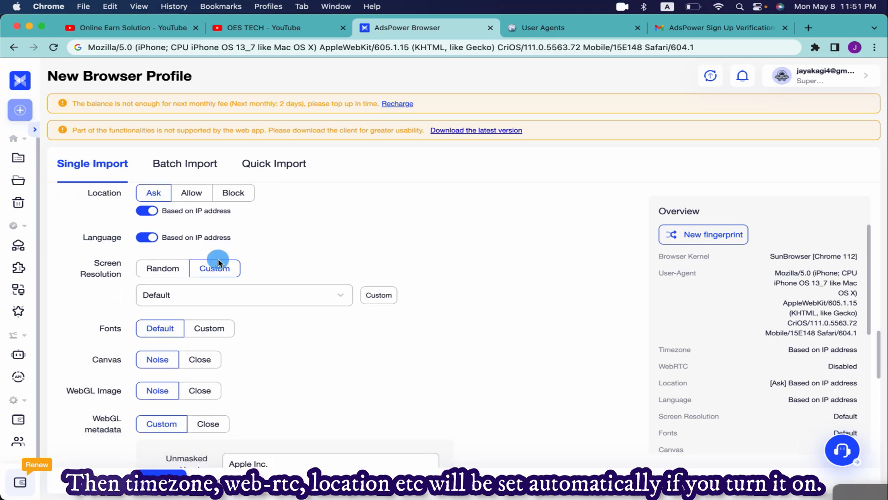
{"action": "scroll", "coordinate": [213, 280], "scroll_direction": "down", "scroll_amount": 6}
{"action": "scroll", "coordinate": [228, 344], "scroll_direction": "down", "scroll_amount": 6}
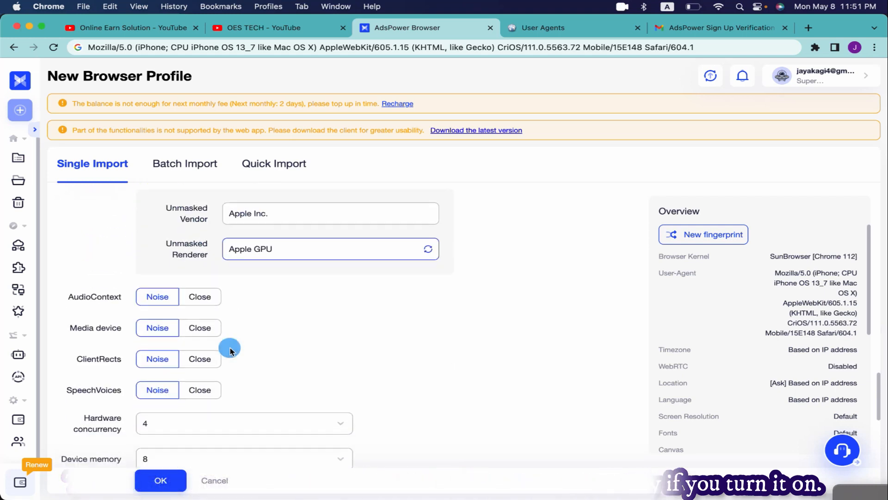
{"action": "scroll", "coordinate": [175, 373], "scroll_direction": "down", "scroll_amount": 4}
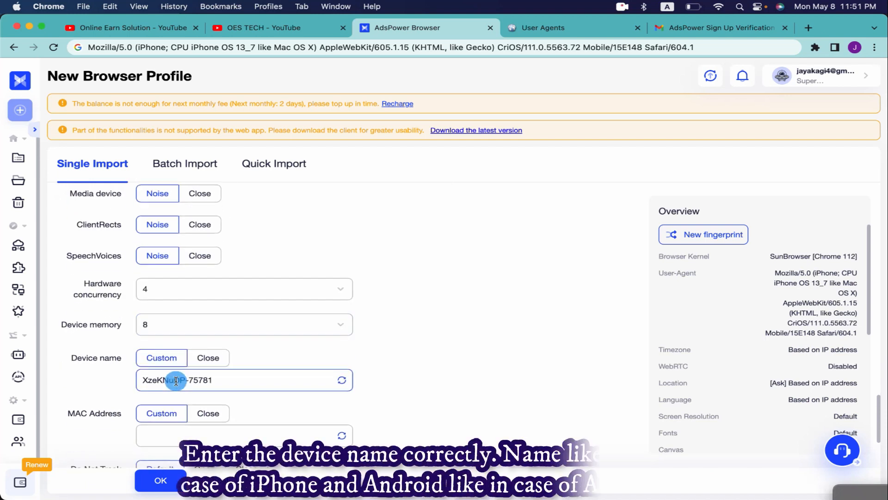
Step: Set the profile's custom device name to iphone
{"action": "scroll", "coordinate": [218, 324], "scroll_direction": "down", "scroll_amount": 1}
{"action": "left_click_drag", "start_coordinate": [243, 283], "coordinate": [124, 290]}
{"action": "type", "text": "ipho"}
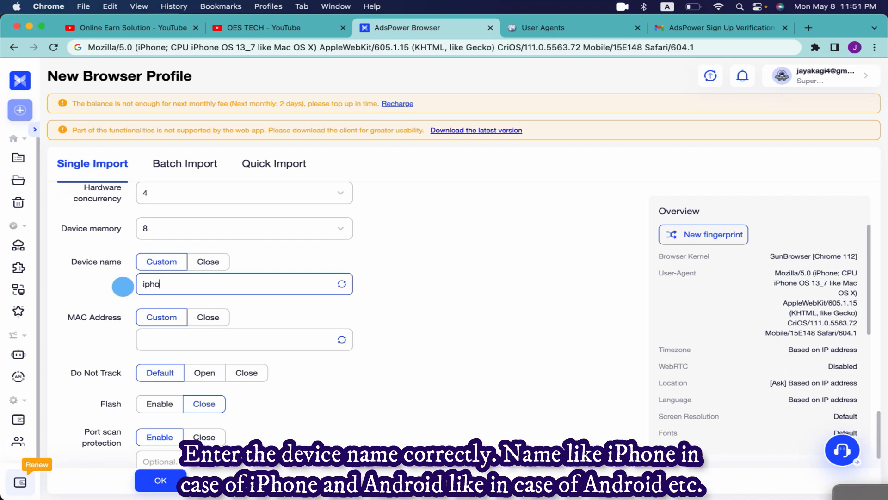
{"action": "left_click", "coordinate": [378, 322]}
{"action": "scroll", "coordinate": [378, 323], "scroll_direction": "down", "scroll_amount": 1}
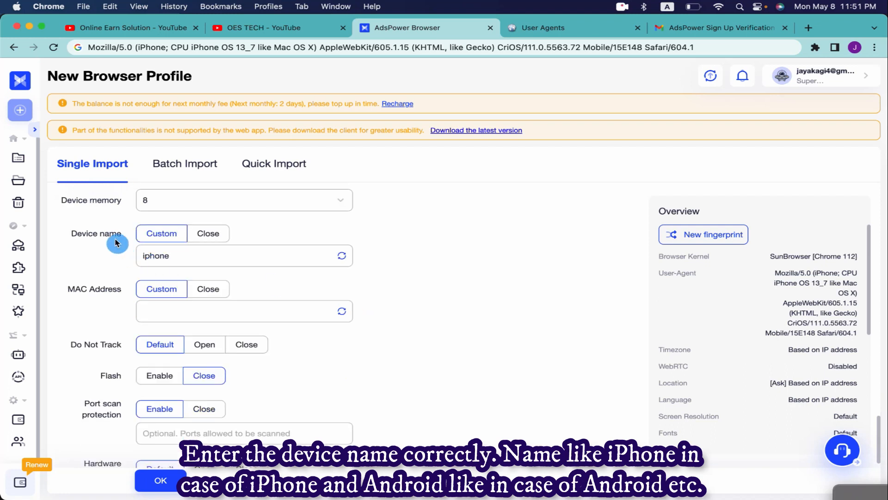
Step: Switch the MAC Address setting to Close and return it to Custom with the address left empty
{"action": "scroll", "coordinate": [117, 242], "scroll_direction": "down", "scroll_amount": 1}
{"action": "left_click", "coordinate": [207, 288]}
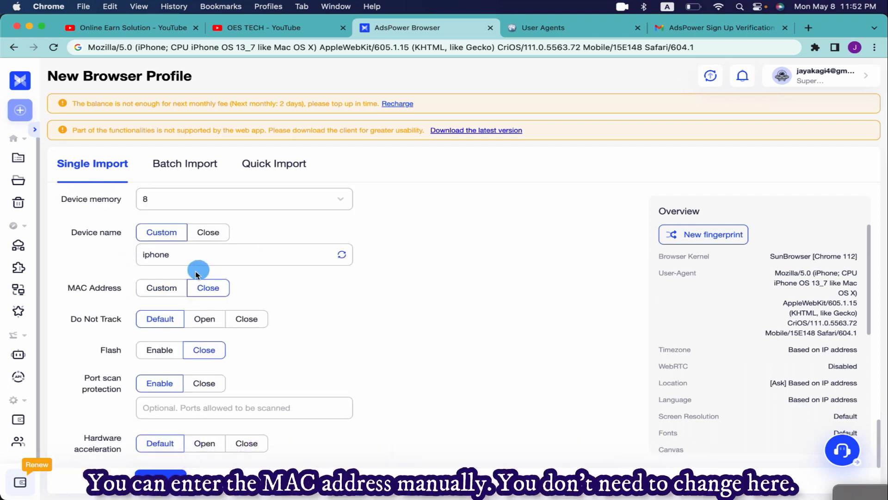
{"action": "left_click", "coordinate": [161, 288]}
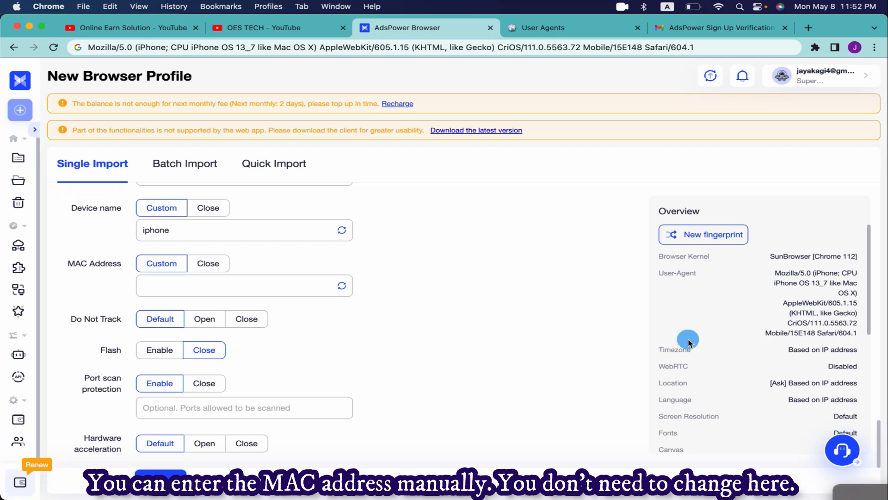
Step: Review the profile's full Overview summary and save the new browser profile
{"action": "scroll", "coordinate": [688, 342], "scroll_direction": "down", "scroll_amount": 5}
{"action": "scroll", "coordinate": [687, 341], "scroll_direction": "up", "scroll_amount": 5}
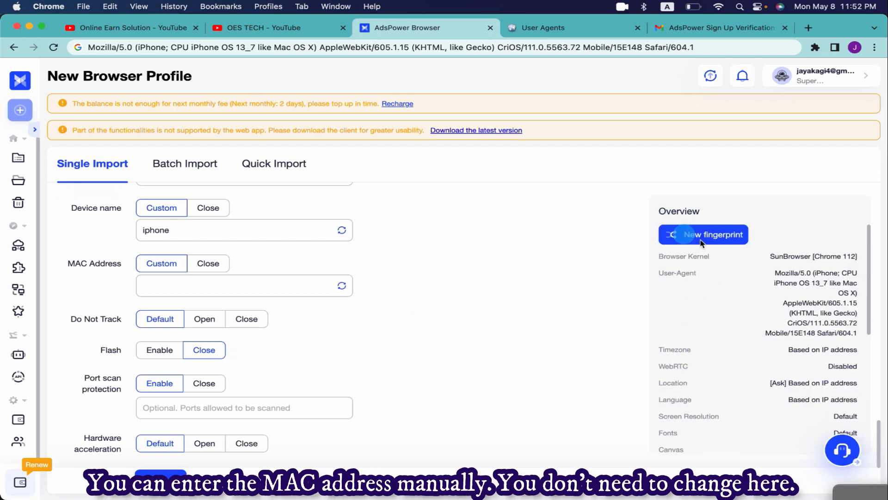
{"action": "scroll", "coordinate": [773, 301], "scroll_direction": "down", "scroll_amount": 5}
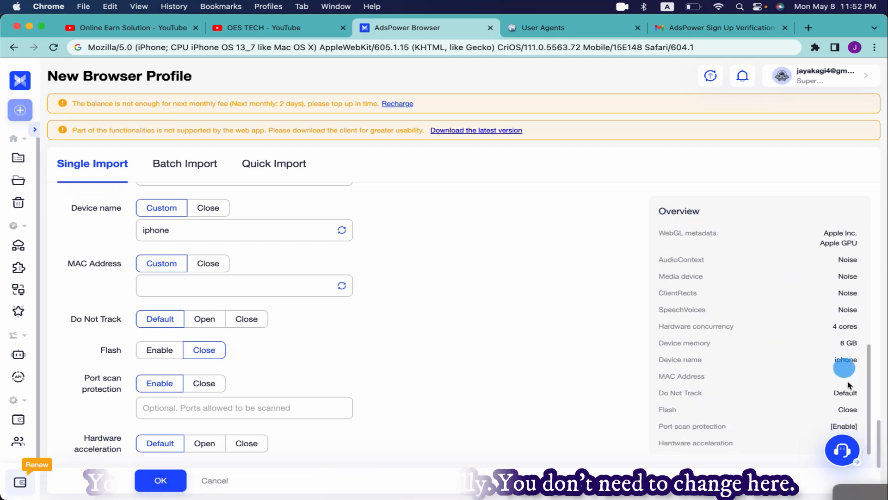
{"action": "left_click_drag", "start_coordinate": [745, 445], "coordinate": [698, 256]}
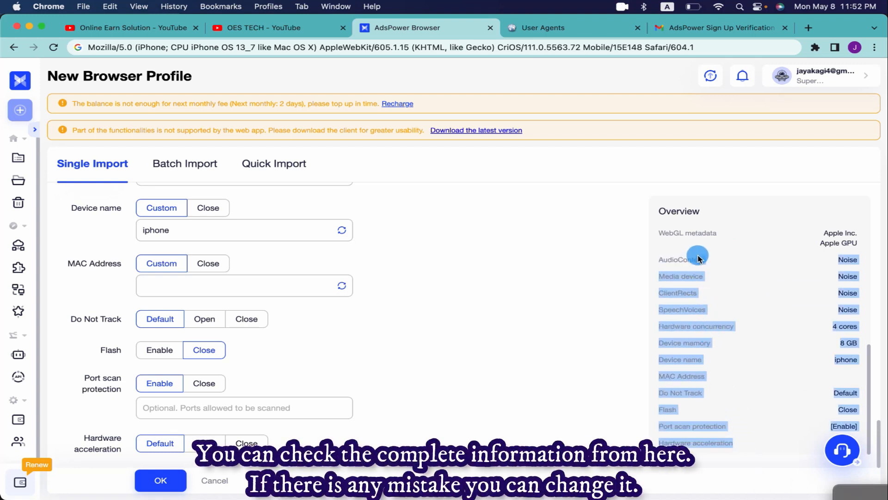
{"action": "scroll", "coordinate": [698, 258], "scroll_direction": "up", "scroll_amount": 5}
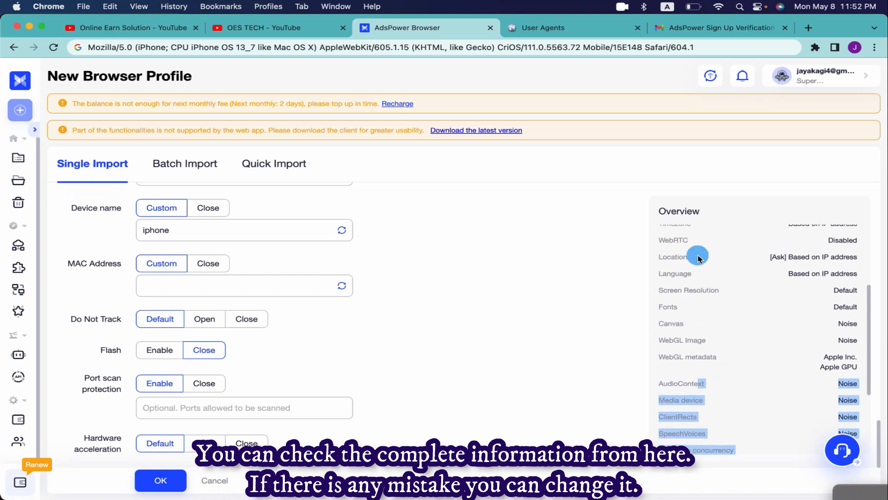
{"action": "scroll", "coordinate": [698, 258], "scroll_direction": "up", "scroll_amount": 5}
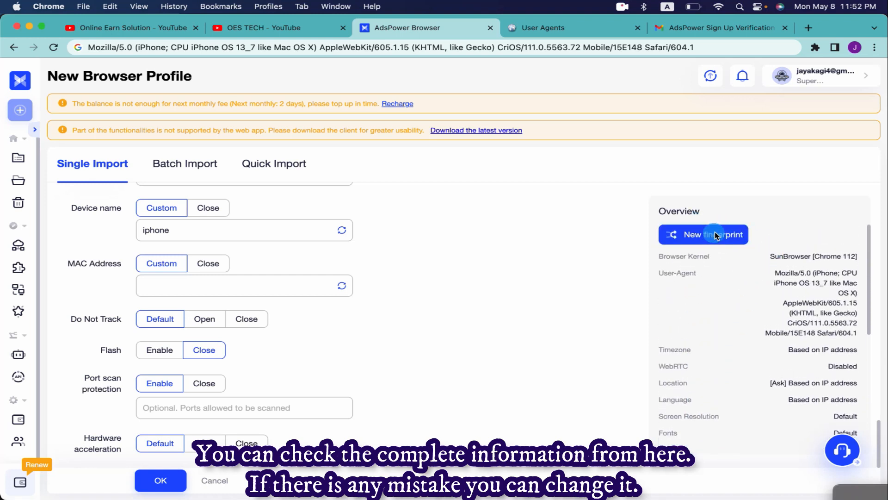
{"action": "left_click", "coordinate": [159, 481]}
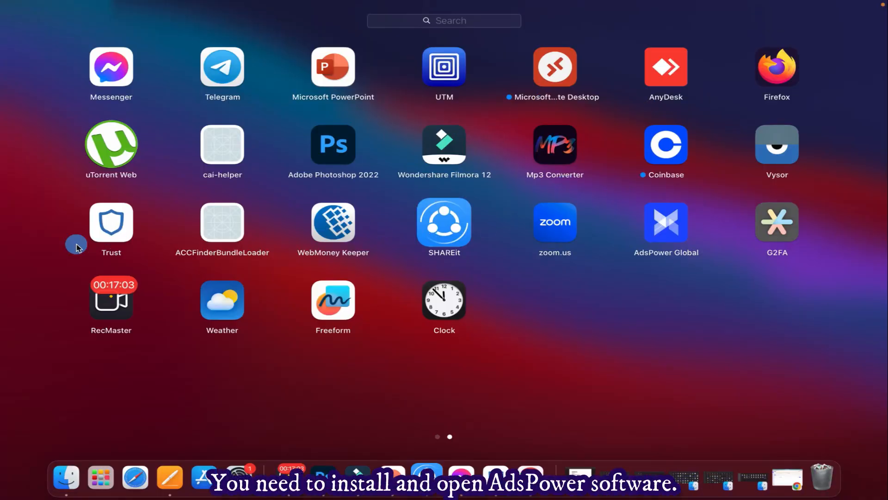
Step: Launch the AdsPower Global desktop app and log in to the account with its password
{"action": "left_click", "coordinate": [665, 245]}
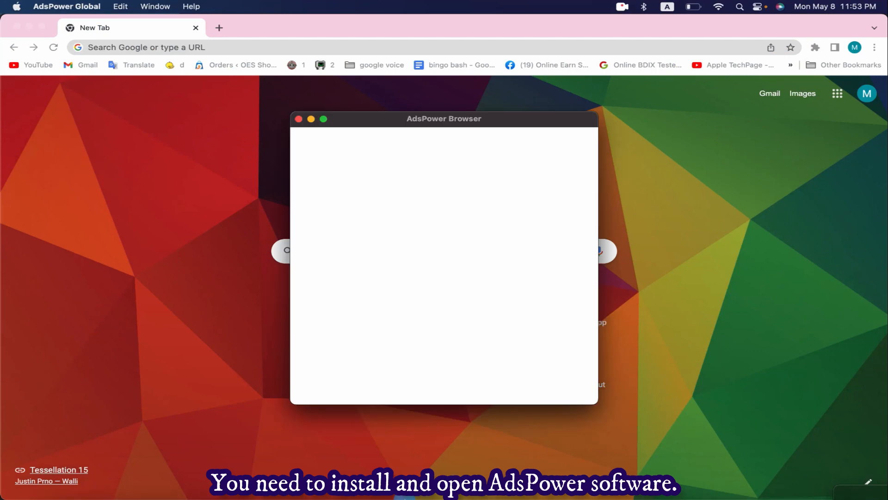
{"action": "left_click", "coordinate": [363, 287]}
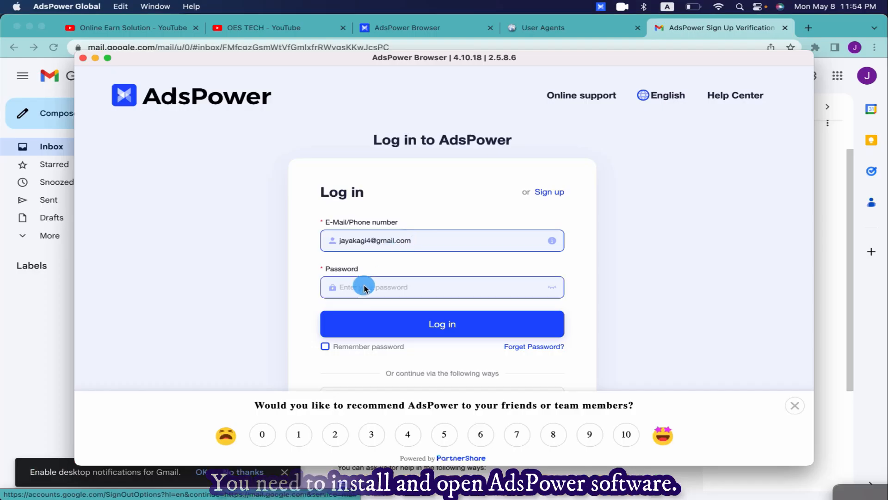
{"action": "type", "text": "•••"}
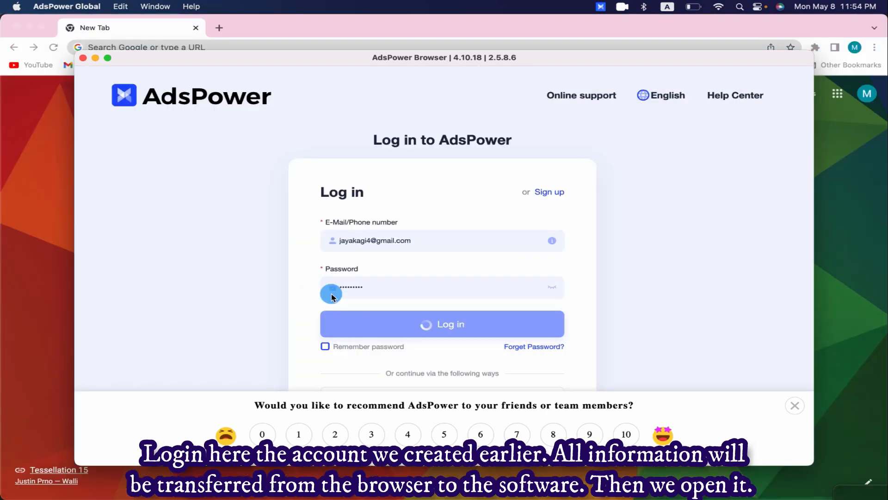
{"action": "key", "text": "Return"}
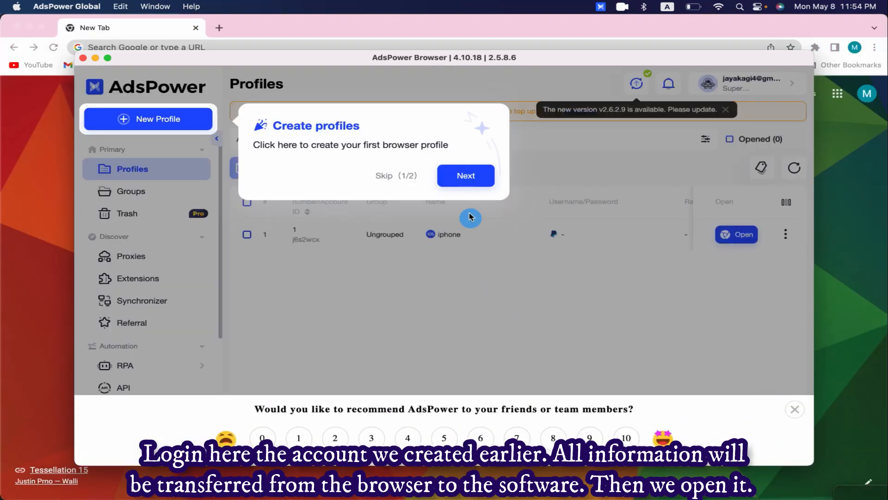
Step: Dismiss the Create profiles guide and open the iphone profile from the profile list
{"action": "left_click", "coordinate": [473, 187]}
{"action": "left_click", "coordinate": [455, 209]}
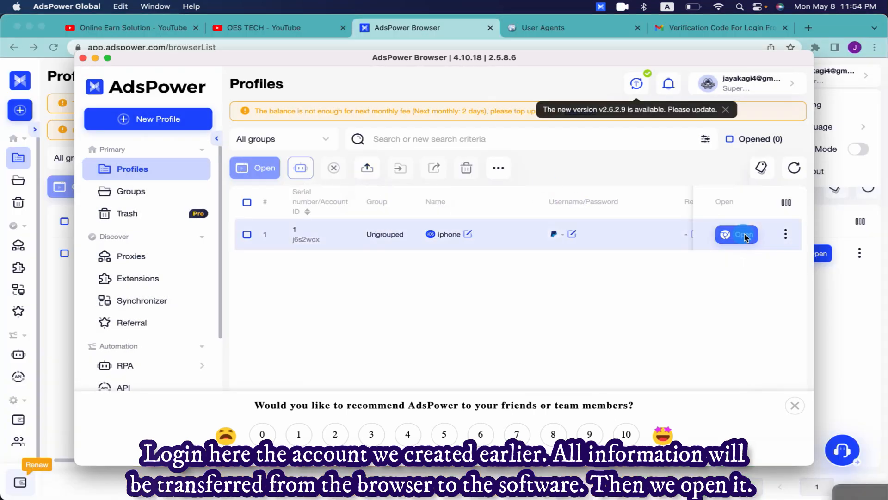
{"action": "left_click", "coordinate": [742, 235]}
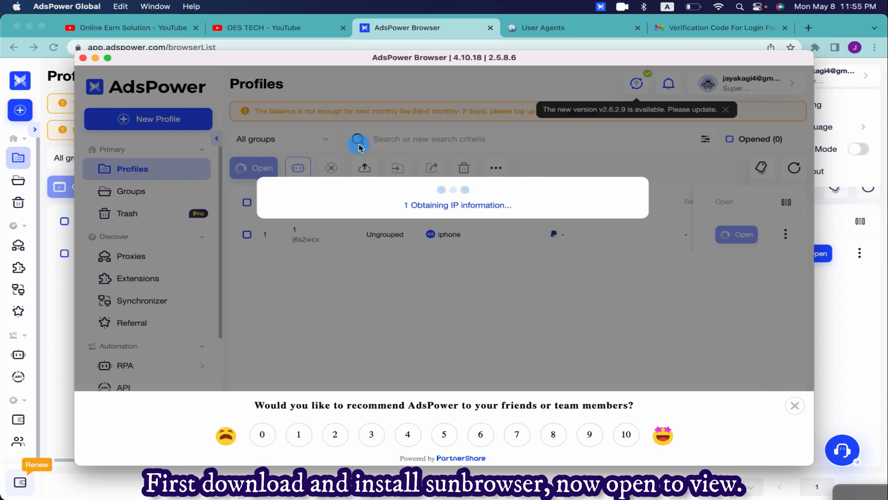
{"action": "left_click", "coordinate": [532, 218]}
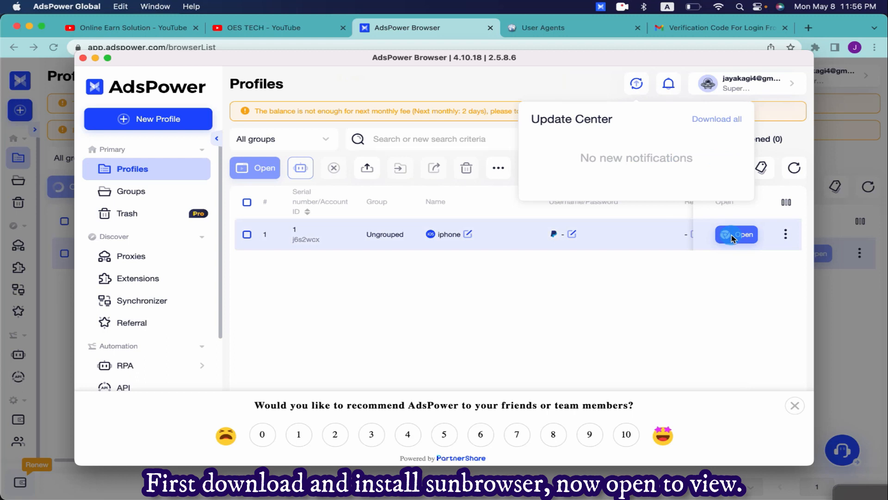
{"action": "left_click", "coordinate": [731, 234]}
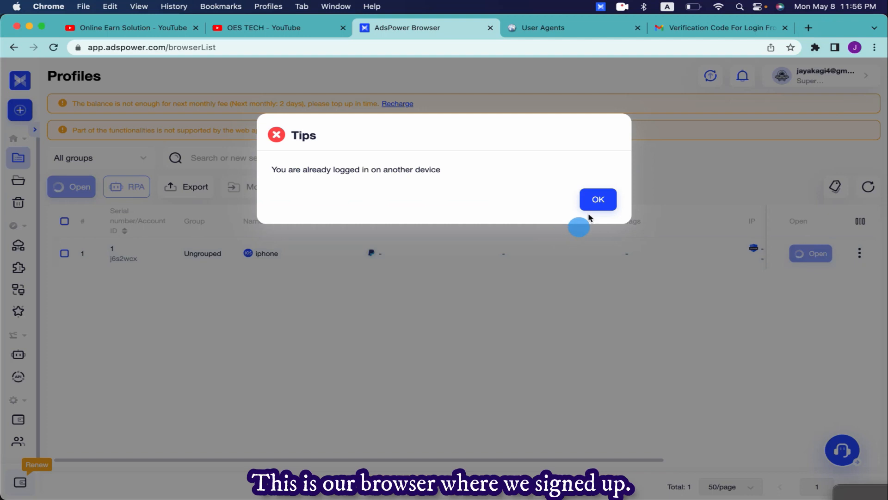
Step: Dismiss the web app's login notice, switch to AdsPower Global, and bring the SunBrowser window to the front
{"action": "left_click", "coordinate": [579, 222]}
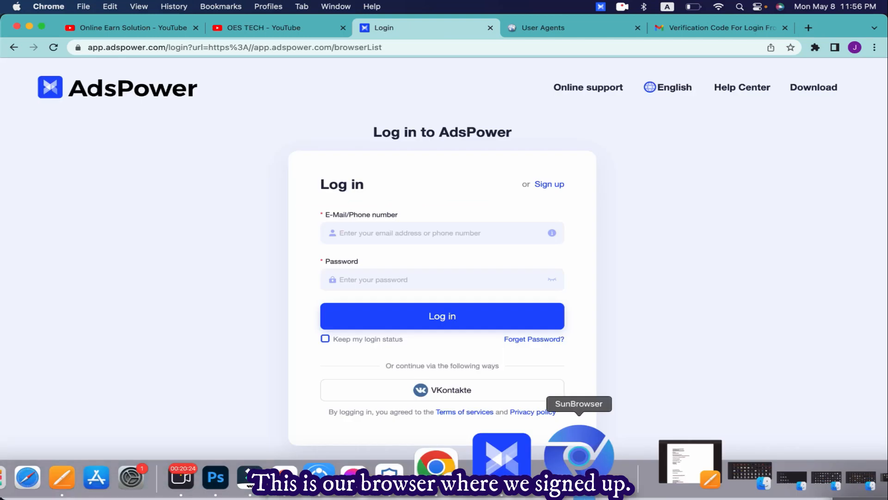
{"action": "left_click", "coordinate": [538, 451]}
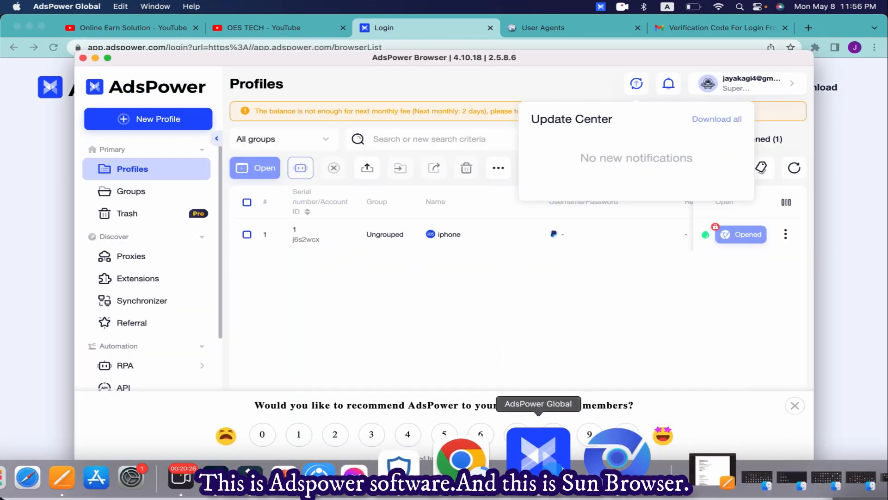
{"action": "left_click", "coordinate": [590, 463]}
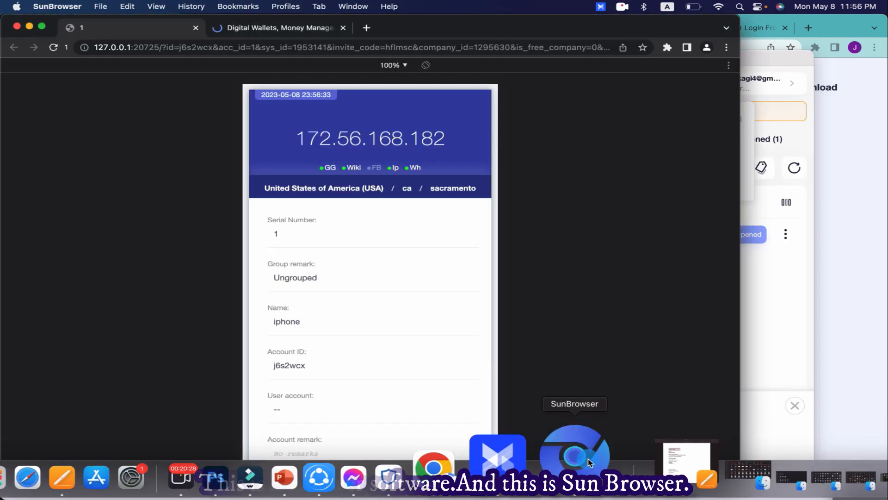
Step: Look through the iphone profile's details on the SunBrowser start page, including proxy, language, user agent and timezone
{"action": "scroll", "coordinate": [365, 224], "scroll_direction": "down", "scroll_amount": 5}
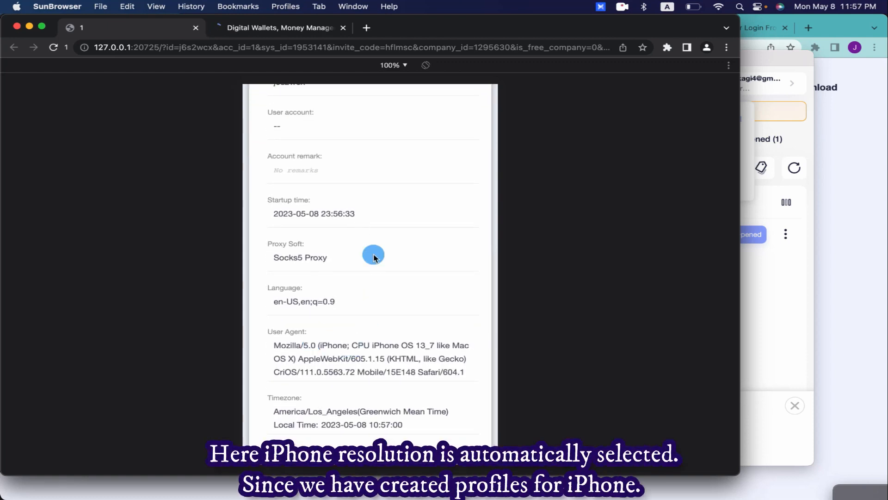
{"action": "scroll", "coordinate": [416, 370], "scroll_direction": "up", "scroll_amount": 5}
{"action": "scroll", "coordinate": [418, 374], "scroll_direction": "down", "scroll_amount": 5}
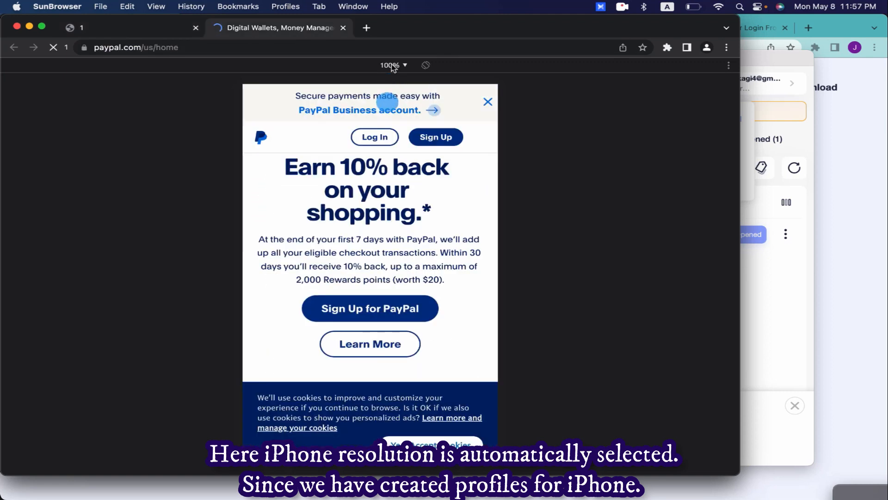
Step: Close the PayPal tab and open whoer.net from the start page to check the reported browser version
{"action": "left_click", "coordinate": [367, 28]}
{"action": "left_click", "coordinate": [343, 27]}
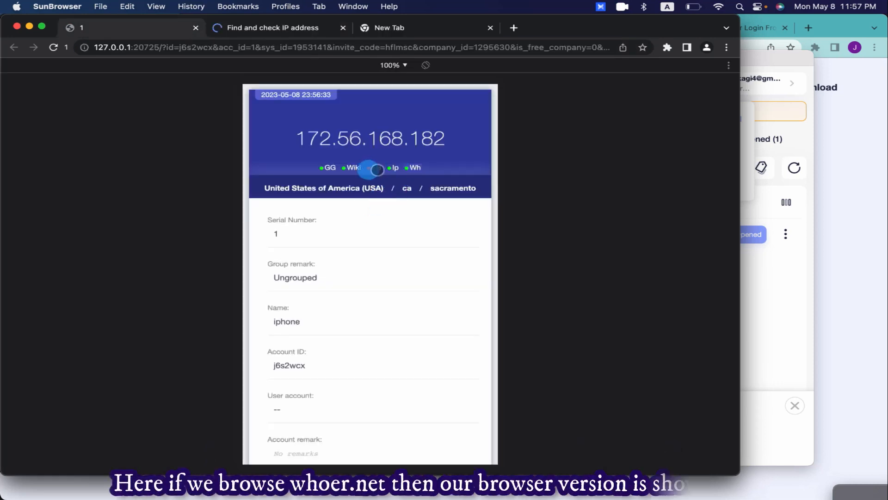
{"action": "left_click", "coordinate": [413, 168]}
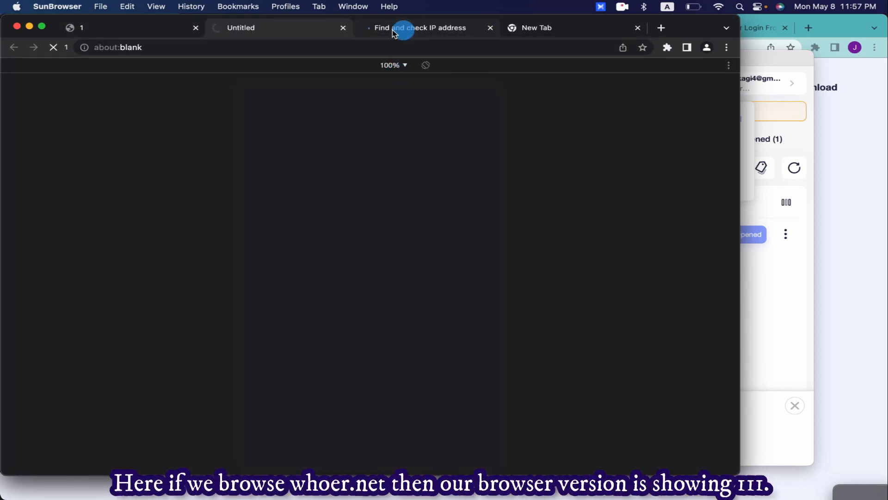
{"action": "left_click", "coordinate": [342, 29]}
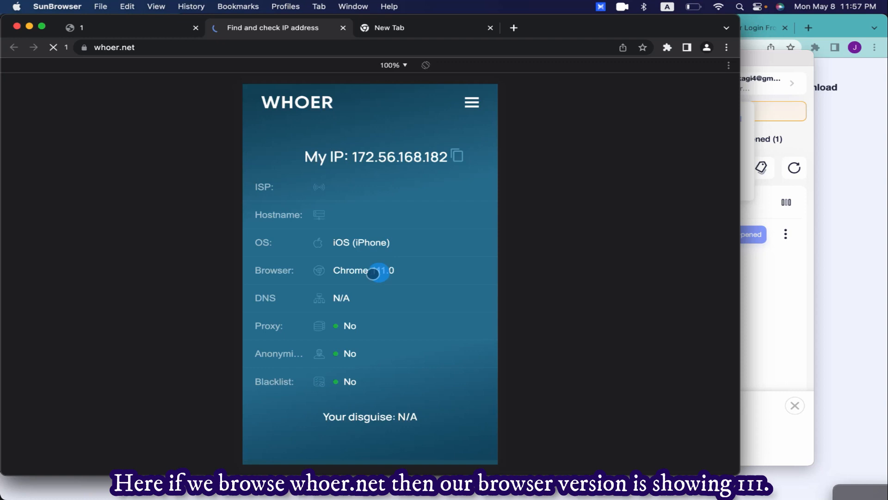
{"action": "double_click", "coordinate": [388, 277]}
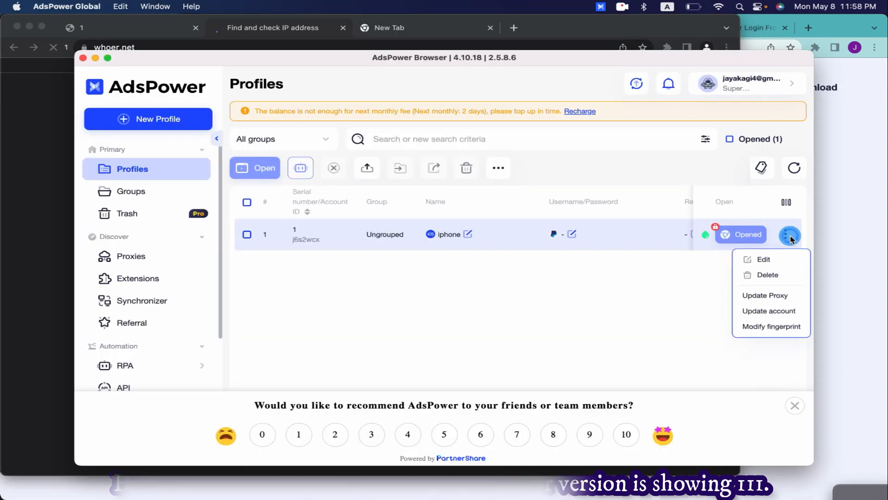
Step: Edit the iphone profile so its user agent reads CriOS/112.0.5563.72, dismiss the recommendation survey, and save the modified profile
{"action": "left_click", "coordinate": [771, 258]}
{"action": "scroll", "coordinate": [467, 265], "scroll_direction": "down", "scroll_amount": 5}
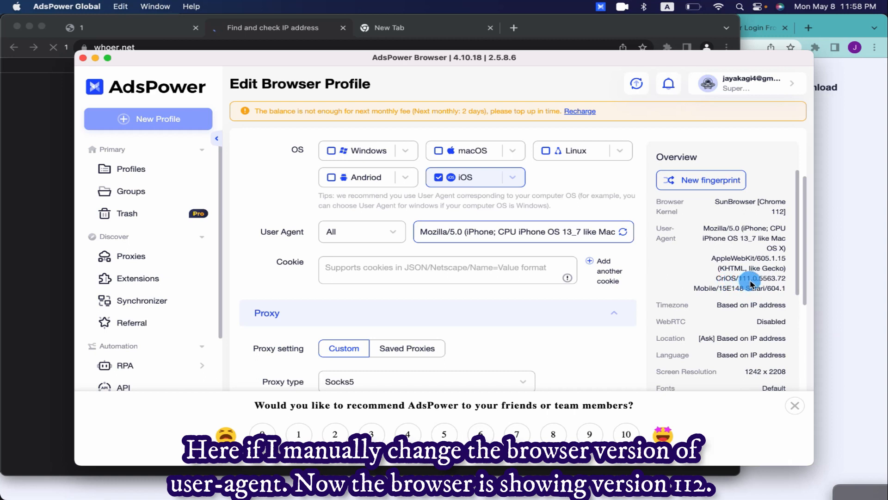
{"action": "scroll", "coordinate": [633, 268], "scroll_direction": "down", "scroll_amount": 10}
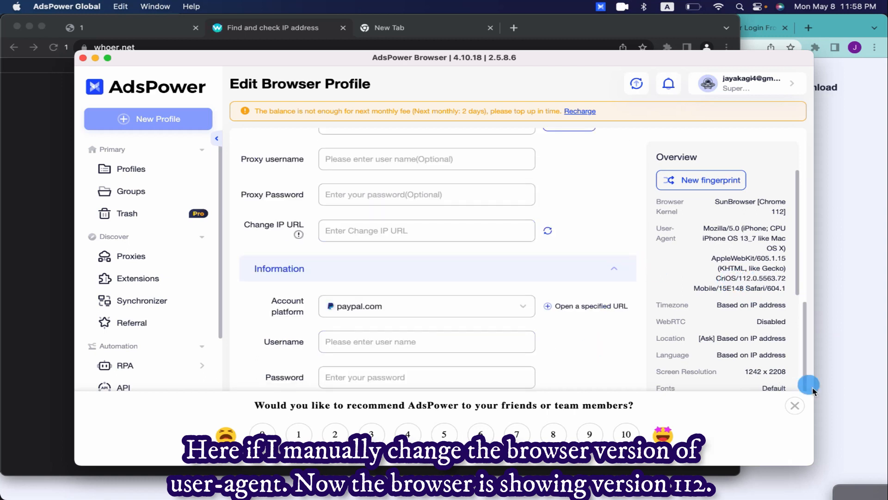
{"action": "left_click", "coordinate": [795, 411]}
{"action": "left_click", "coordinate": [364, 437]}
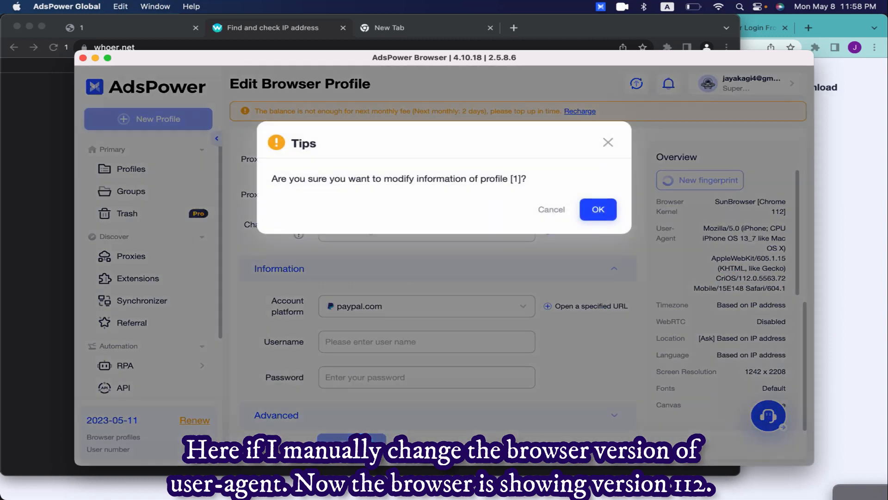
{"action": "left_click", "coordinate": [595, 208]}
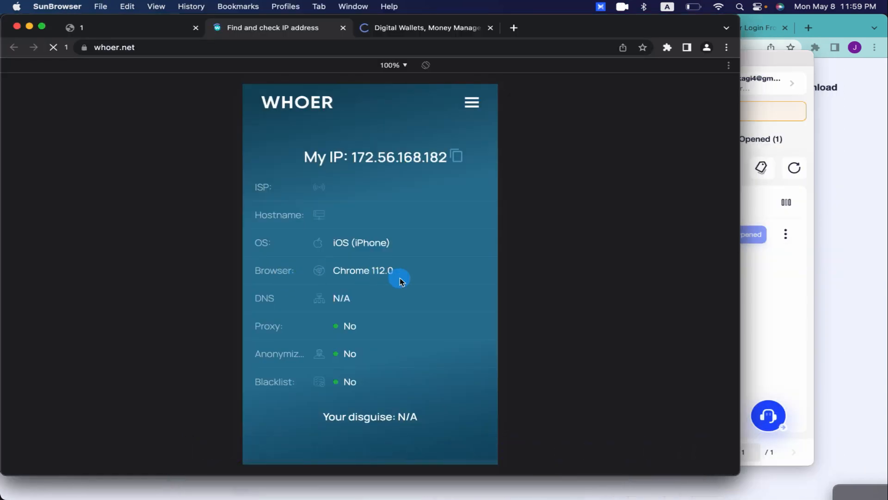
Step: Return to AdsPower Global and create a new browser profile named 2, keeping the SunBrowser kernel and macOS settings
{"action": "left_click", "coordinate": [807, 298]}
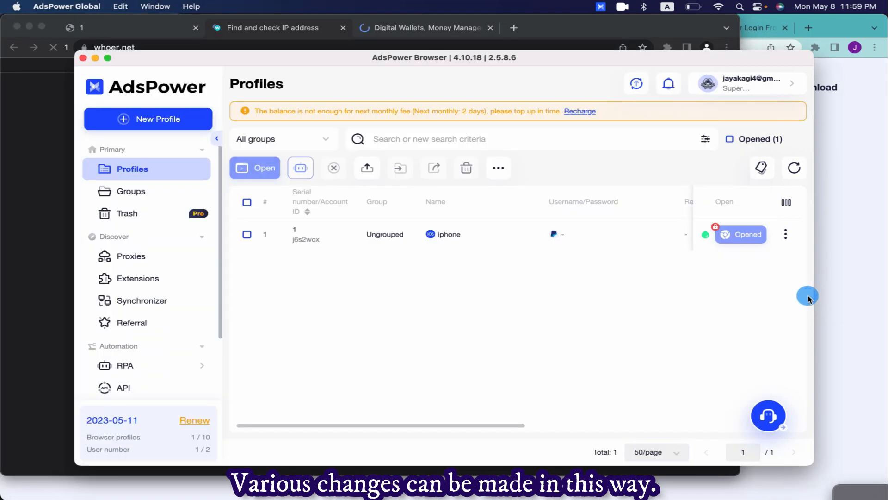
{"action": "left_click", "coordinate": [166, 113]}
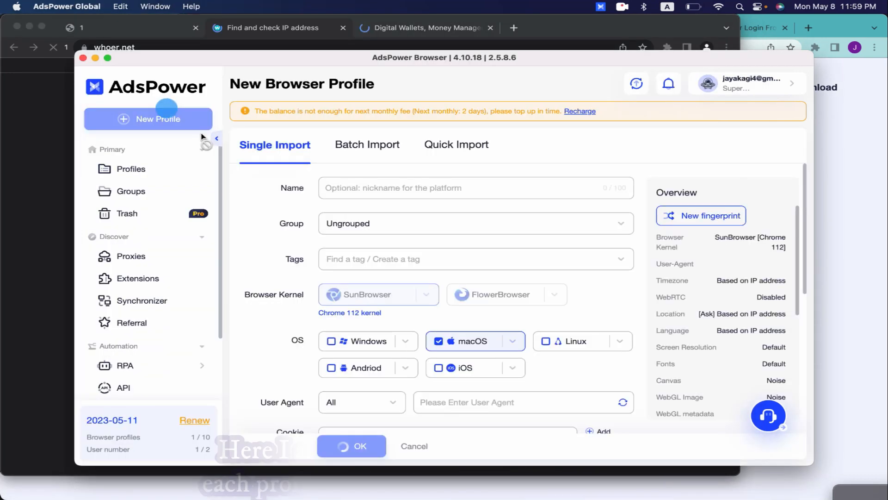
{"action": "scroll", "coordinate": [388, 278], "scroll_direction": "down", "scroll_amount": 5}
{"action": "scroll", "coordinate": [382, 257], "scroll_direction": "up", "scroll_amount": 5}
{"action": "left_click", "coordinate": [342, 191]}
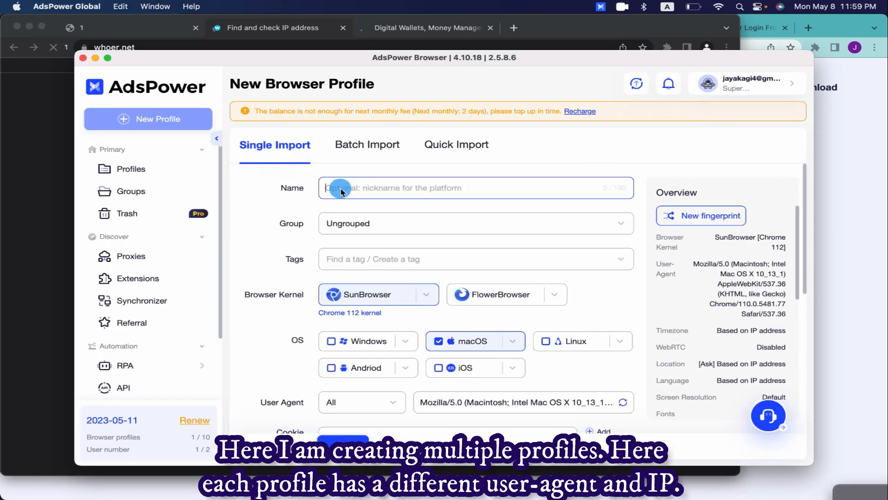
{"action": "type", "text": "2"}
{"action": "left_click", "coordinate": [343, 437]}
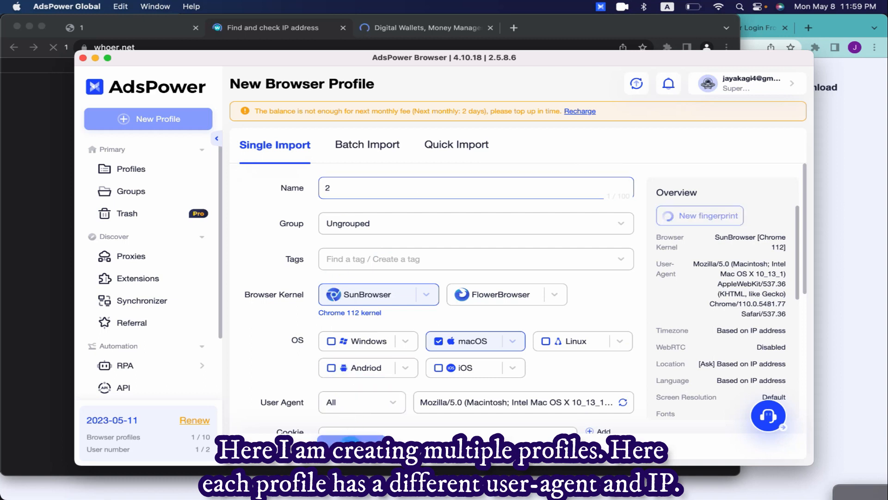
Step: Create another browser profile named 3 with the default macOS settings
{"action": "left_click", "coordinate": [185, 118]}
{"action": "left_click", "coordinate": [342, 187]}
{"action": "type", "text": "3"}
{"action": "left_click", "coordinate": [343, 439]}
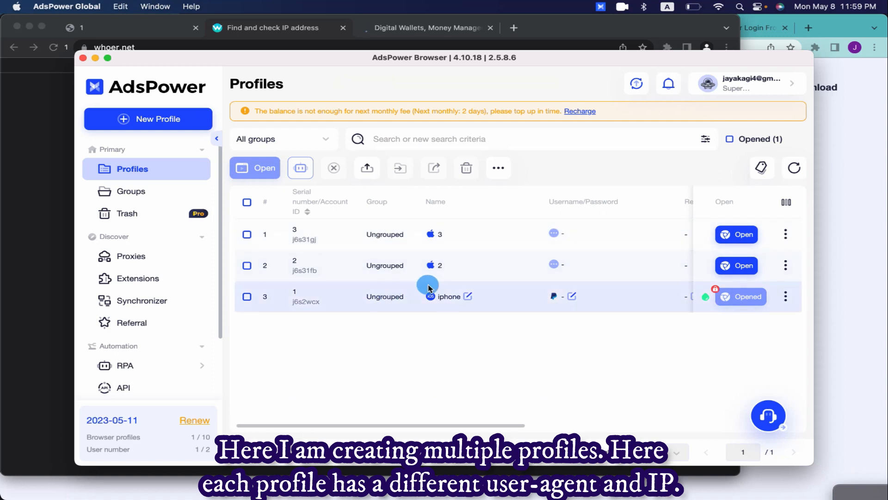